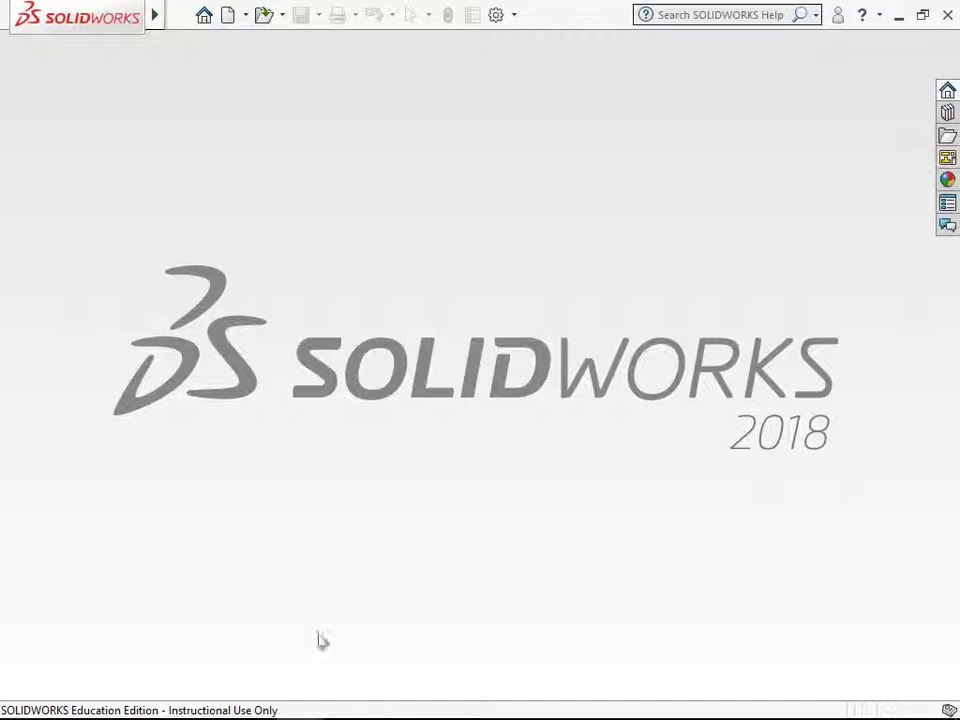
Open the HOUSING ASSEMBLY DRAW drawing and delete its existing bill of materials table
click(160, 702)
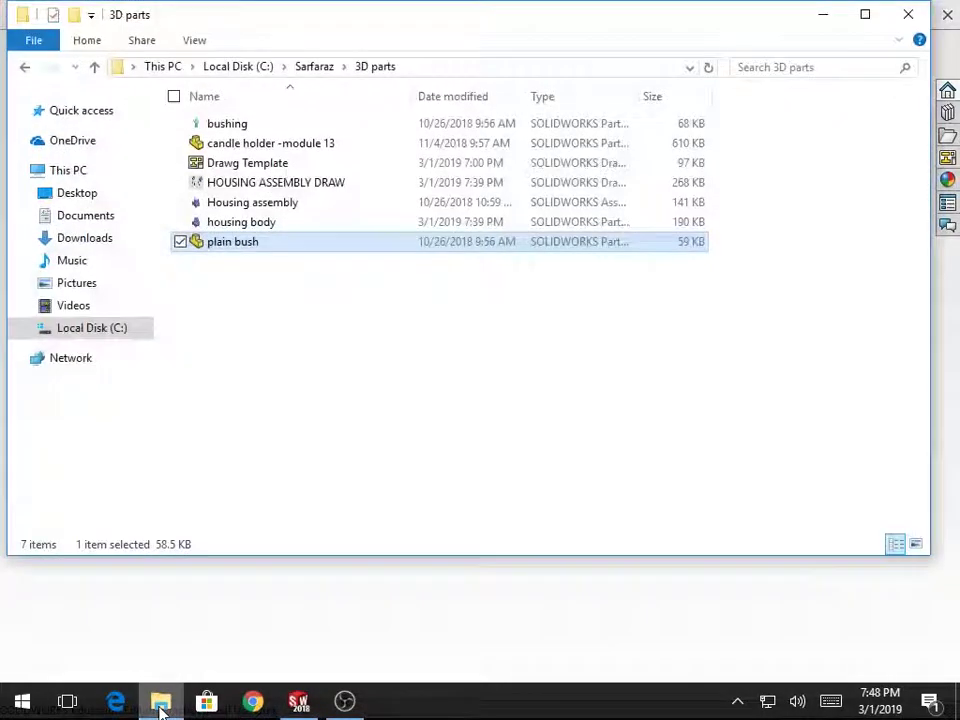
double_click(268, 184)
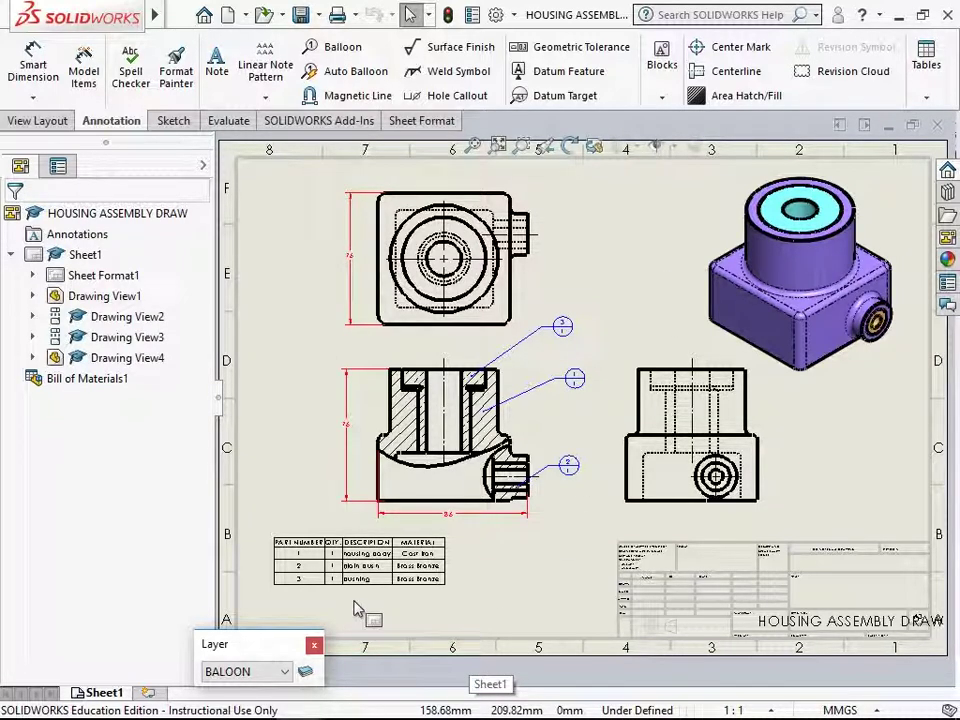
scroll(362, 607, down, 5)
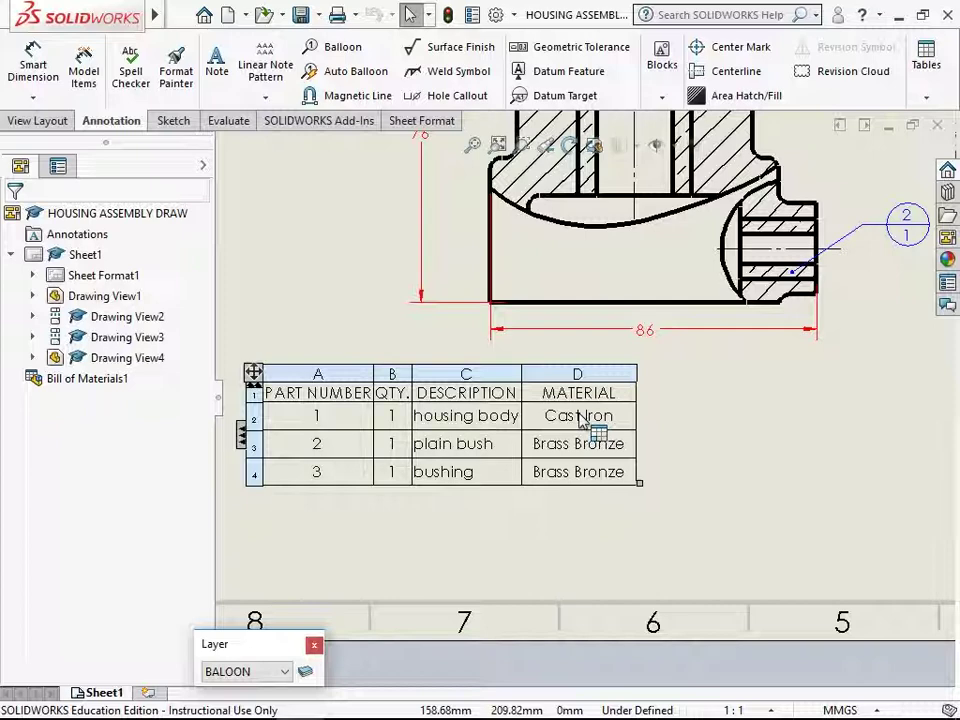
click(253, 372)
right_click(253, 374)
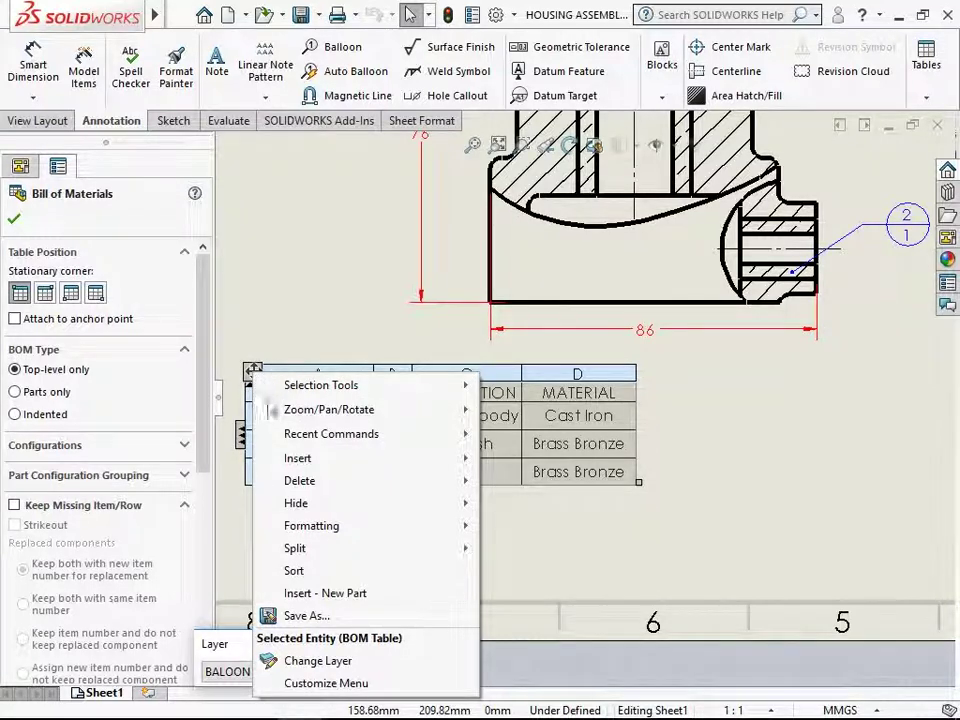
mouse_move(306, 527)
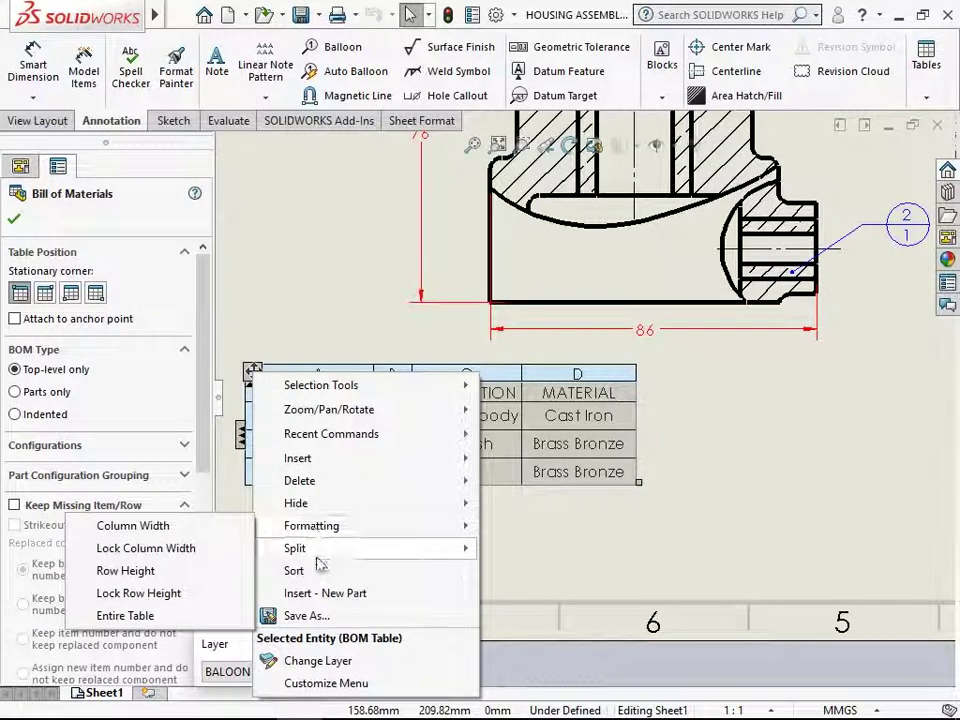
mouse_move(326, 487)
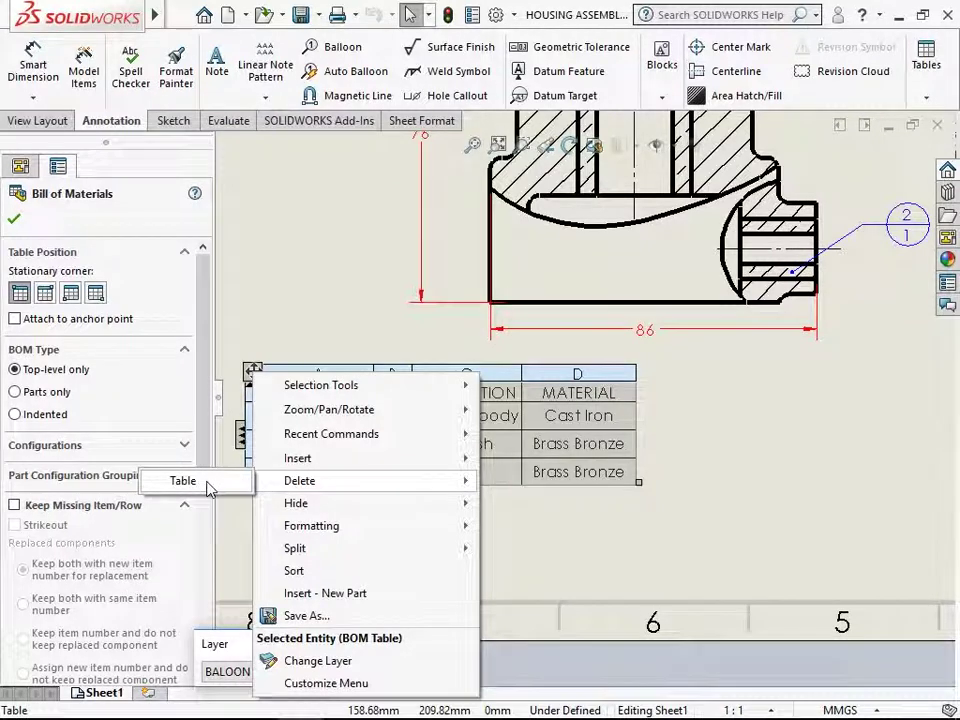
click(241, 487)
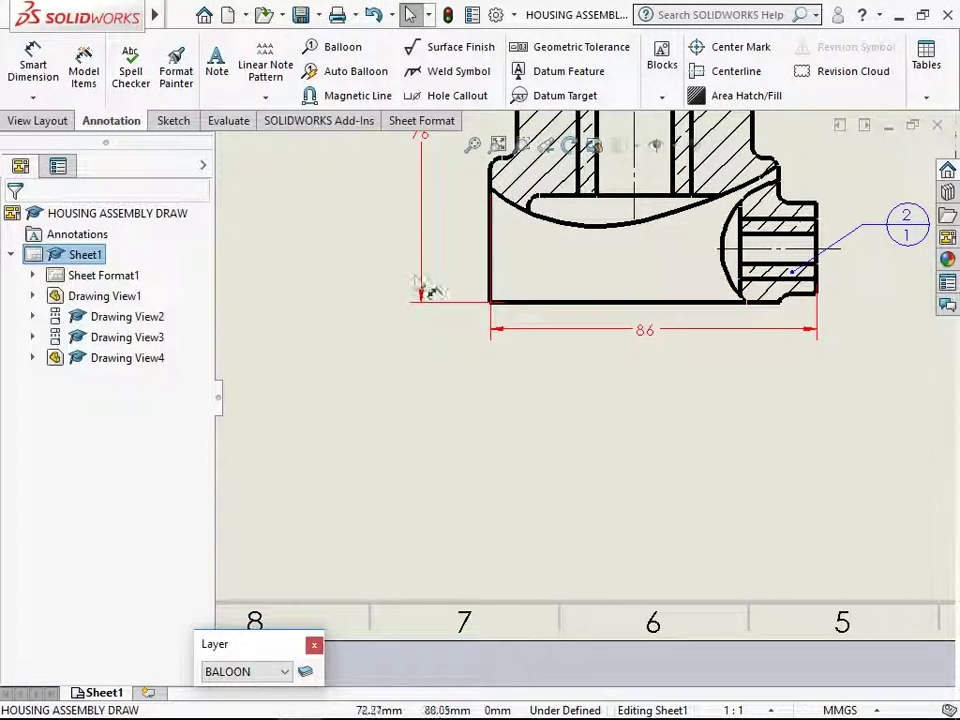
Insert a bill of materials for the sectioned front view using the bom-standard template and place it below that view
click(472, 146)
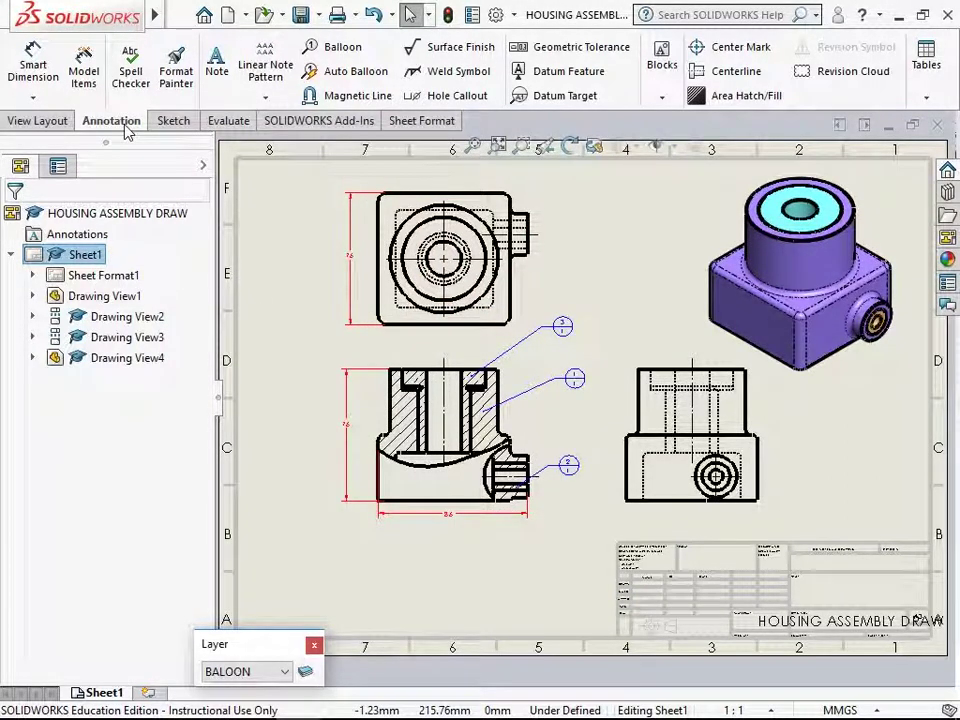
click(924, 96)
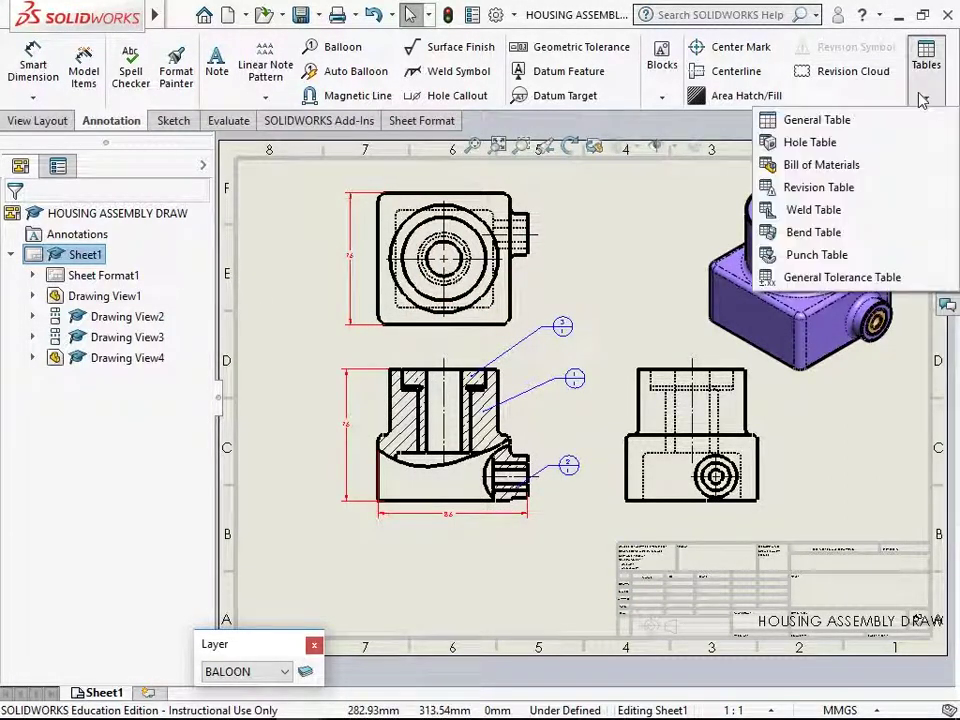
click(853, 166)
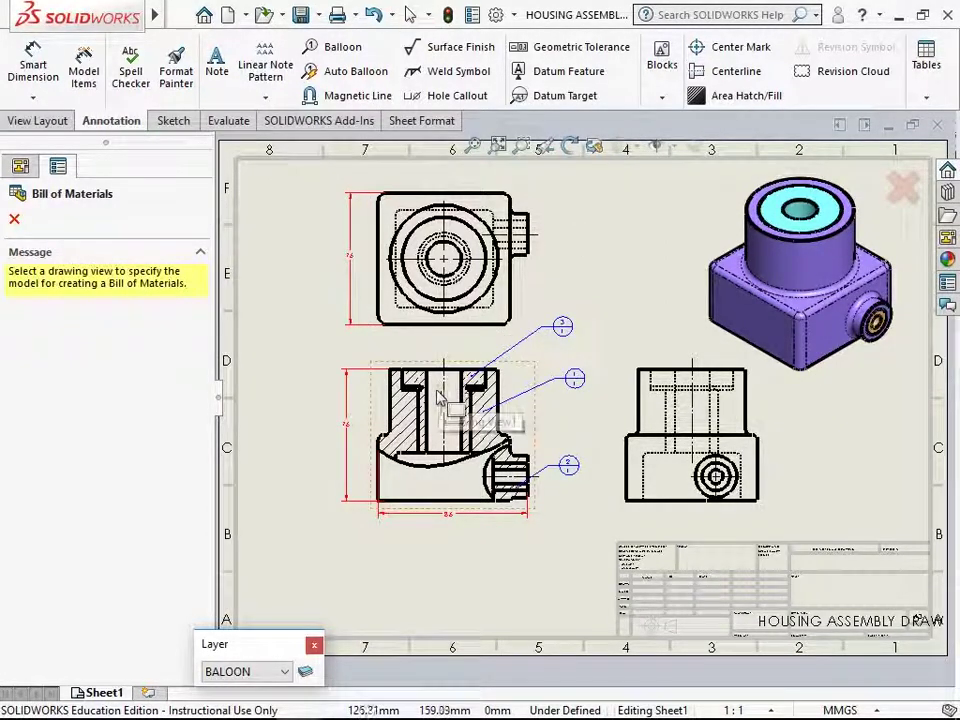
click(381, 414)
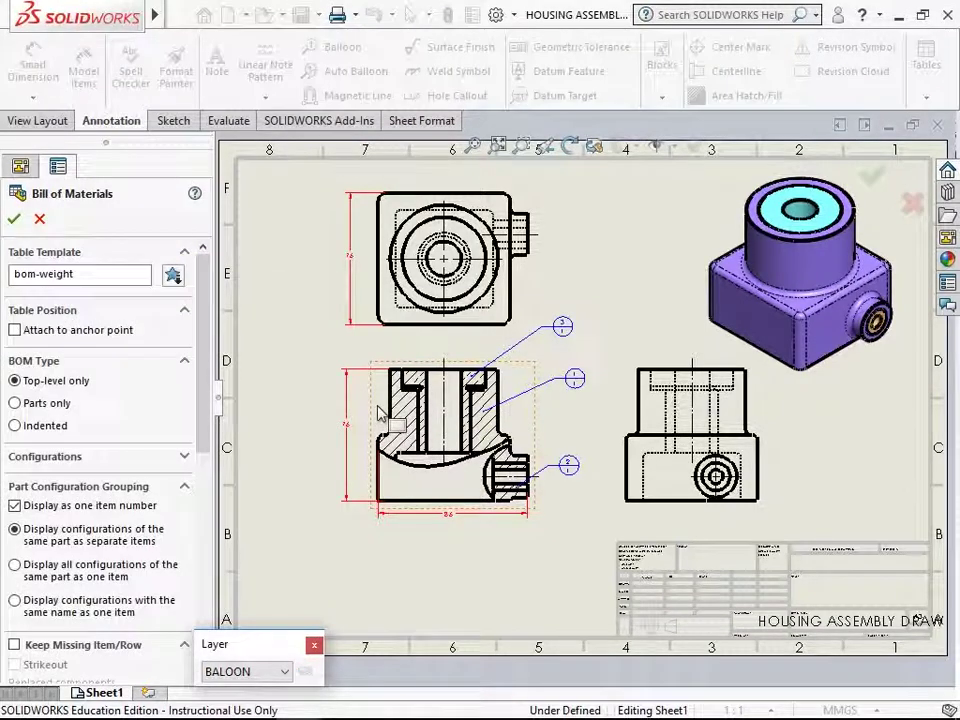
click(173, 277)
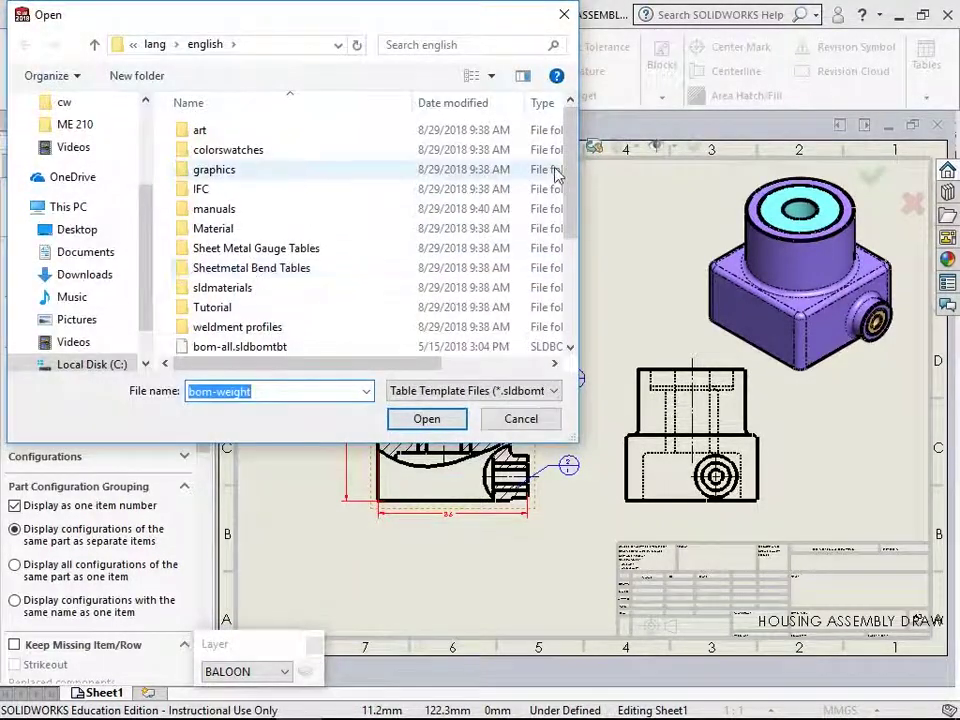
drag(573, 164, 566, 268)
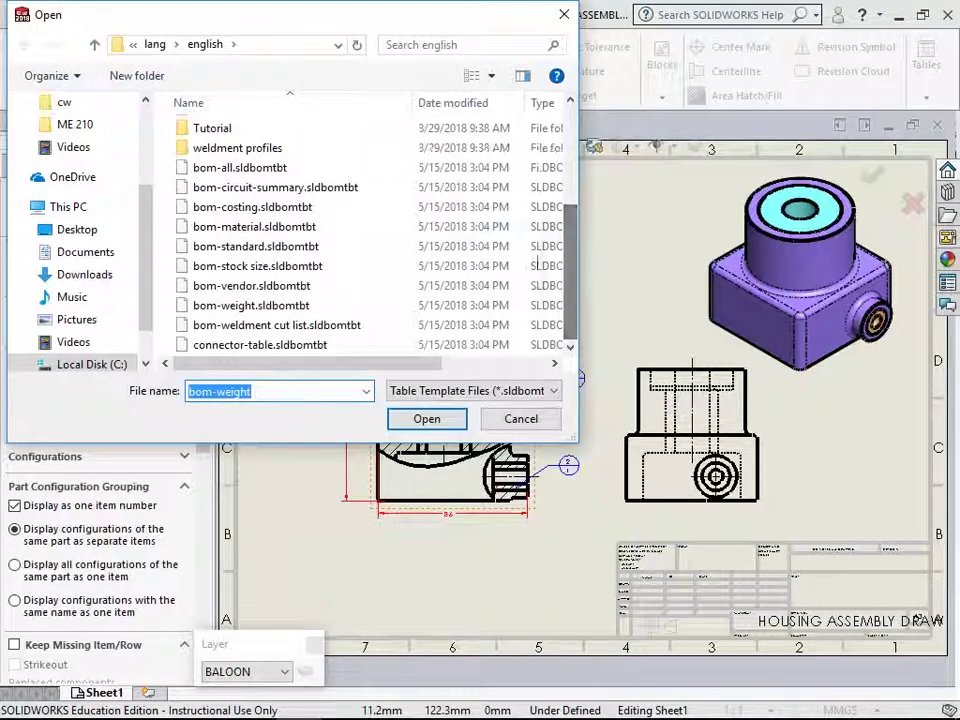
click(259, 255)
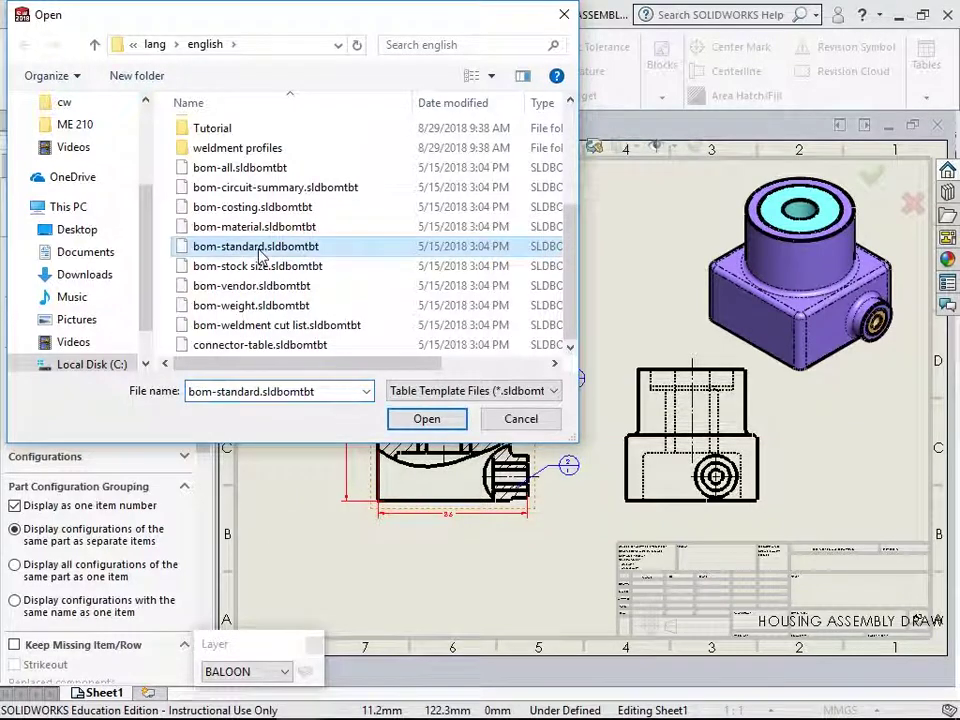
click(418, 420)
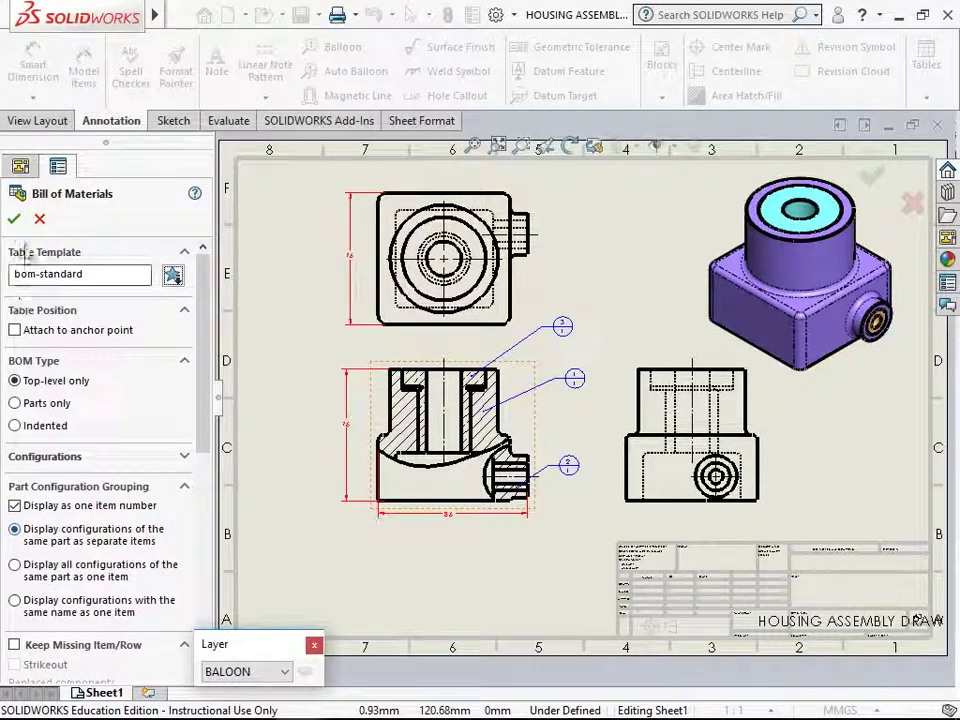
click(14, 218)
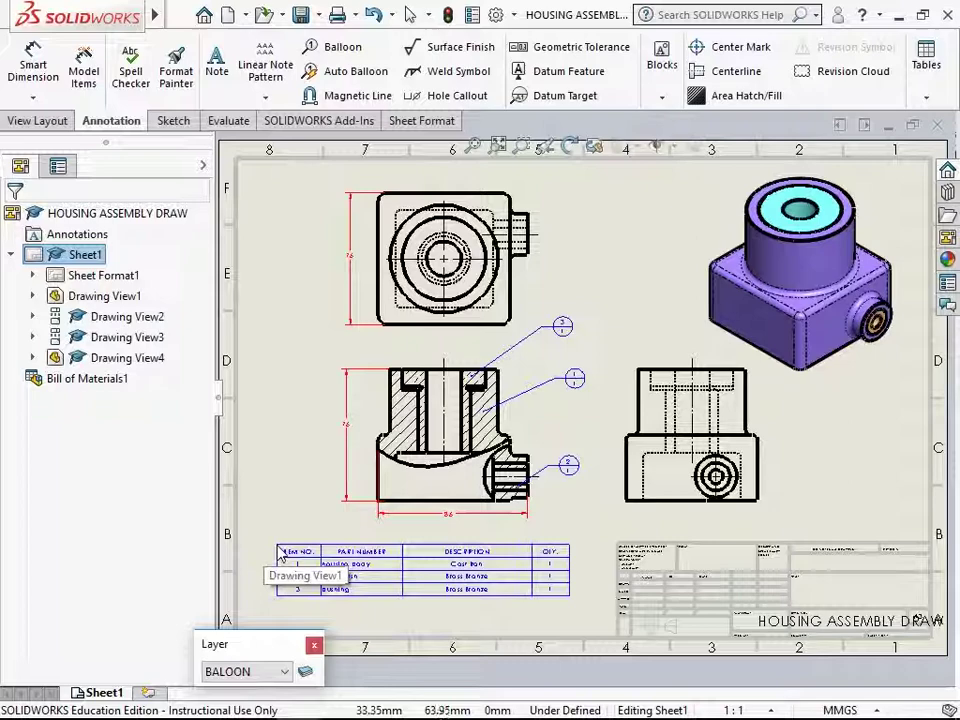
scroll(282, 553, down, 3)
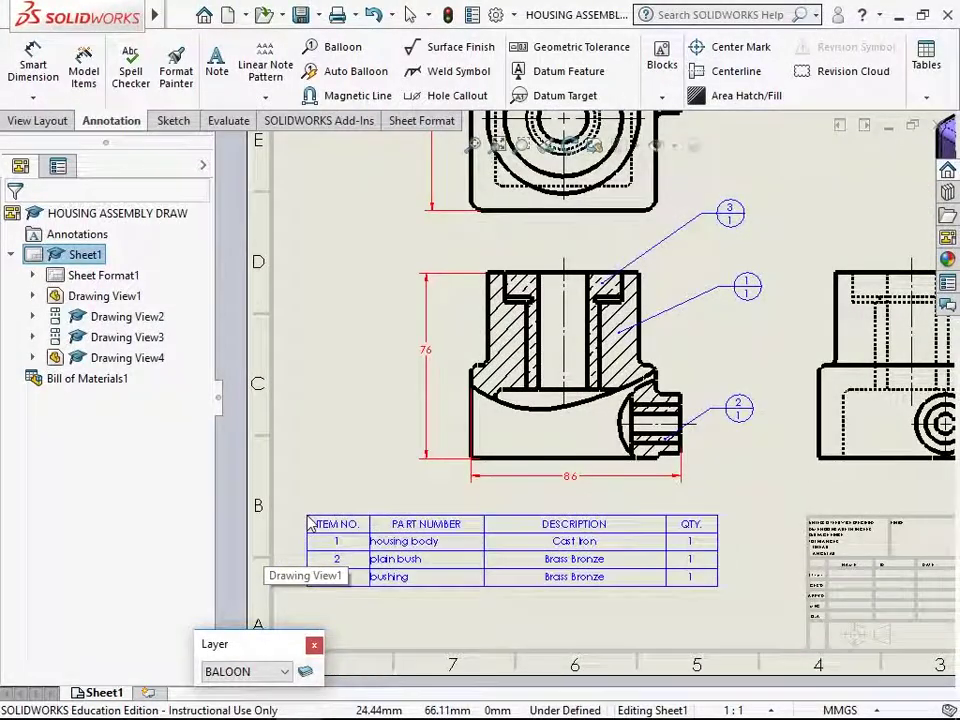
click(311, 524)
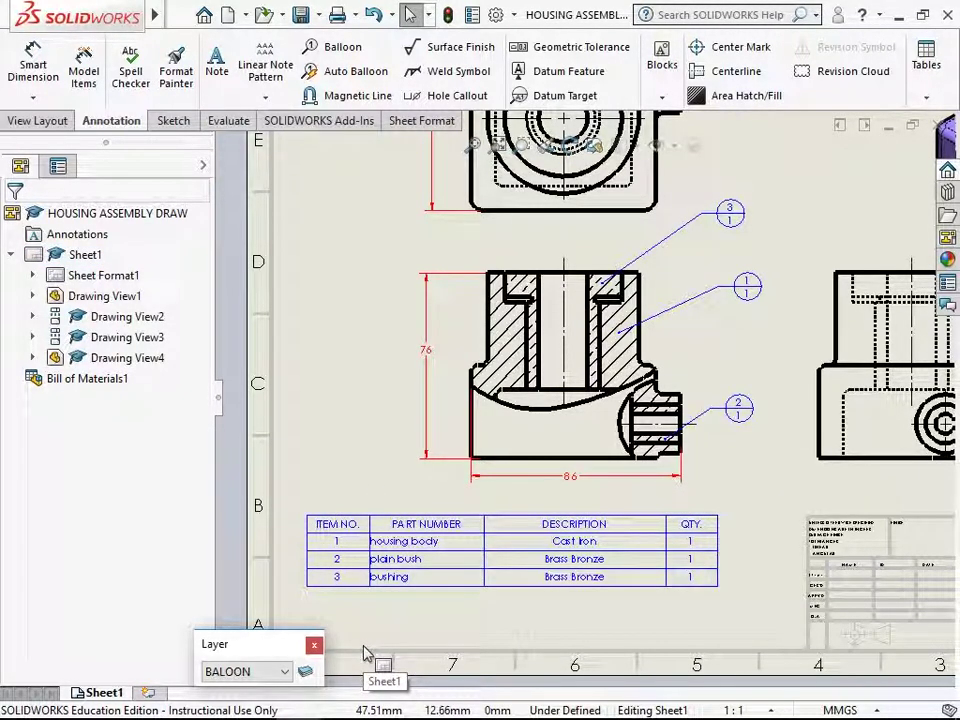
Delete the bill of materials table based on the bom-standard template
mouse_move(392, 561)
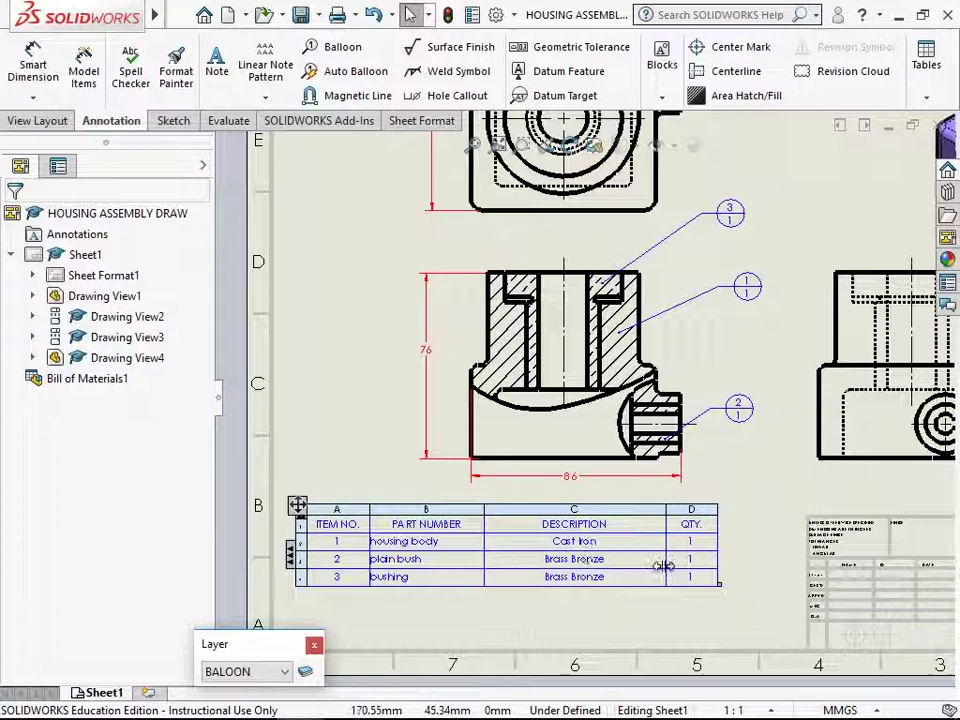
click(318, 524)
right_click(302, 500)
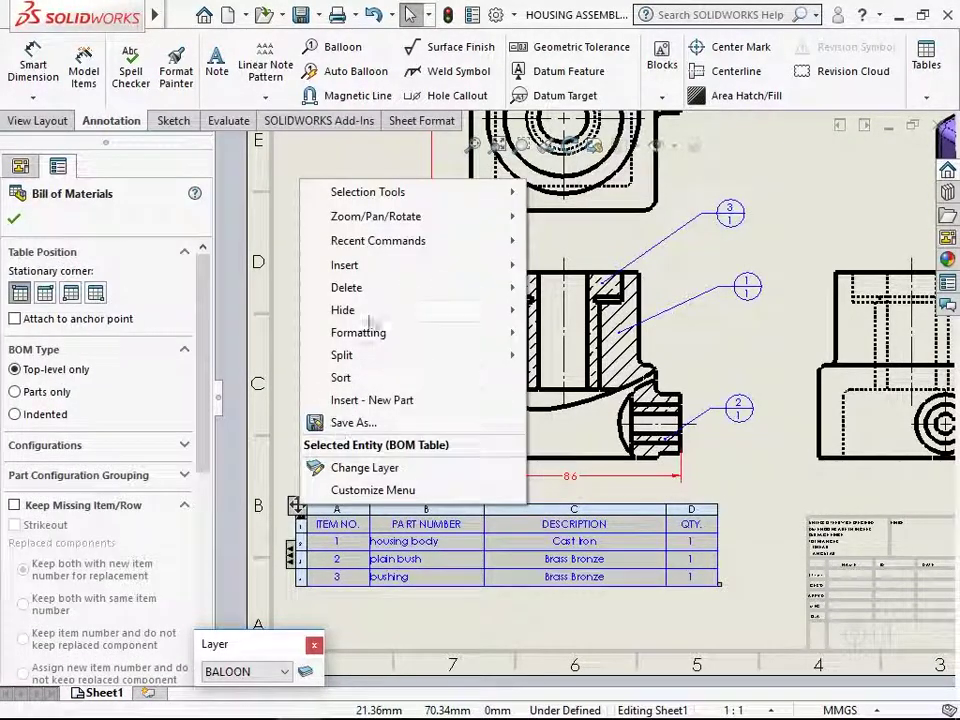
mouse_move(373, 290)
click(290, 292)
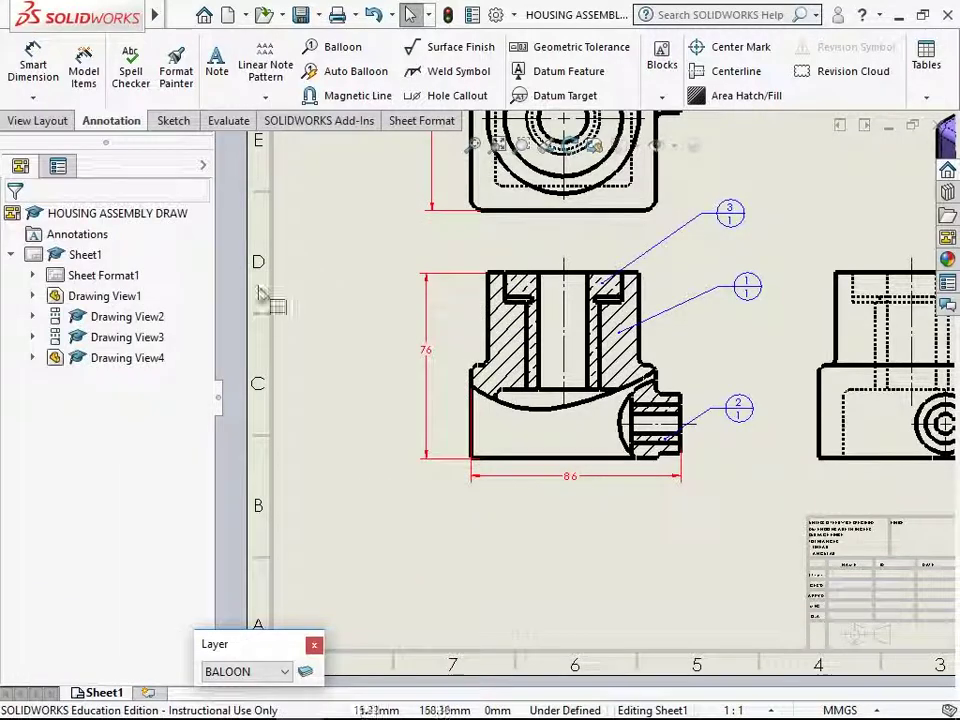
Insert a bill of materials for the sectioned front view using the bom-weight template and place it below that view
click(926, 82)
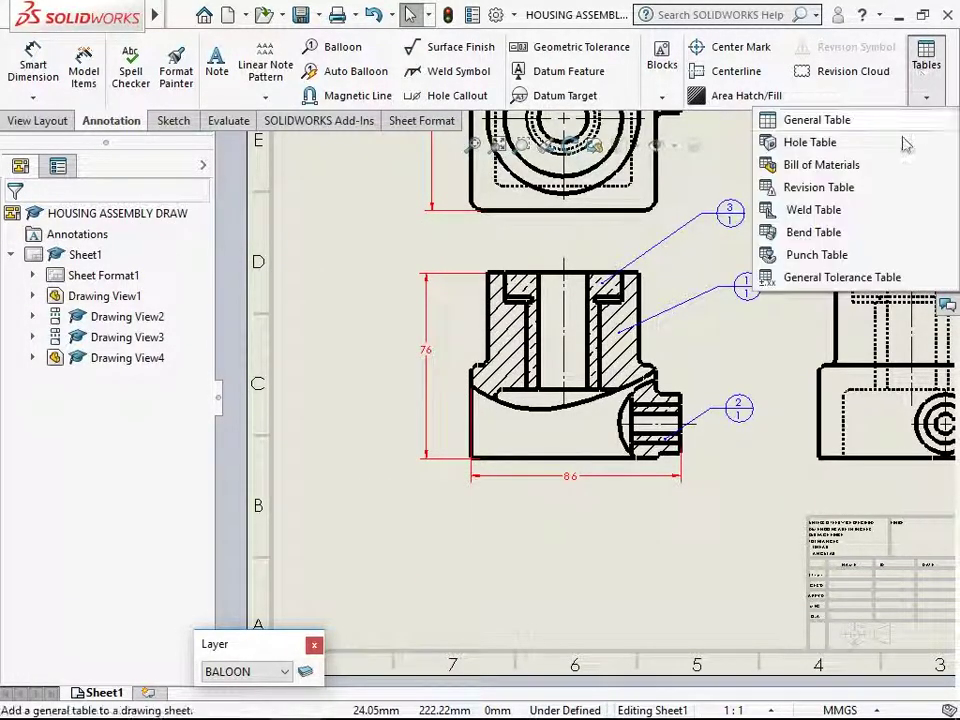
click(880, 166)
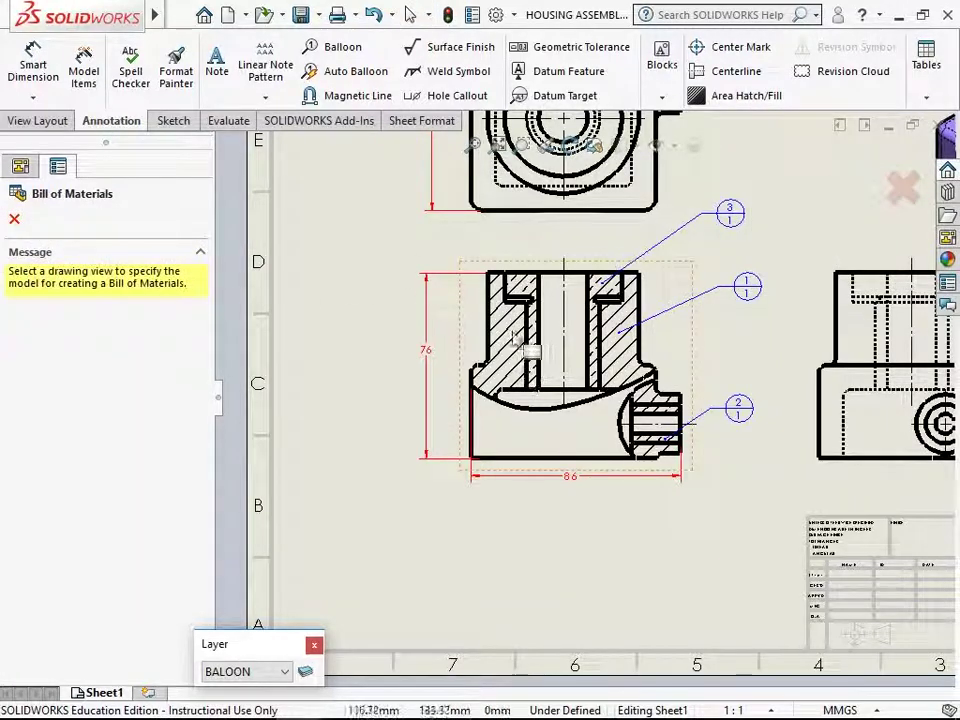
click(476, 315)
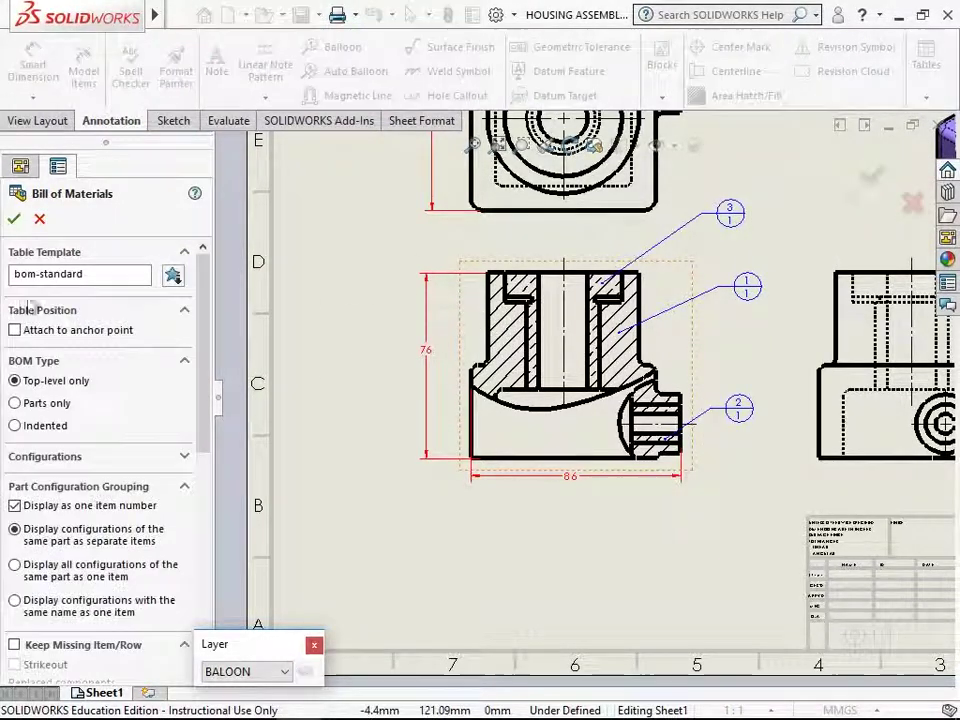
click(173, 277)
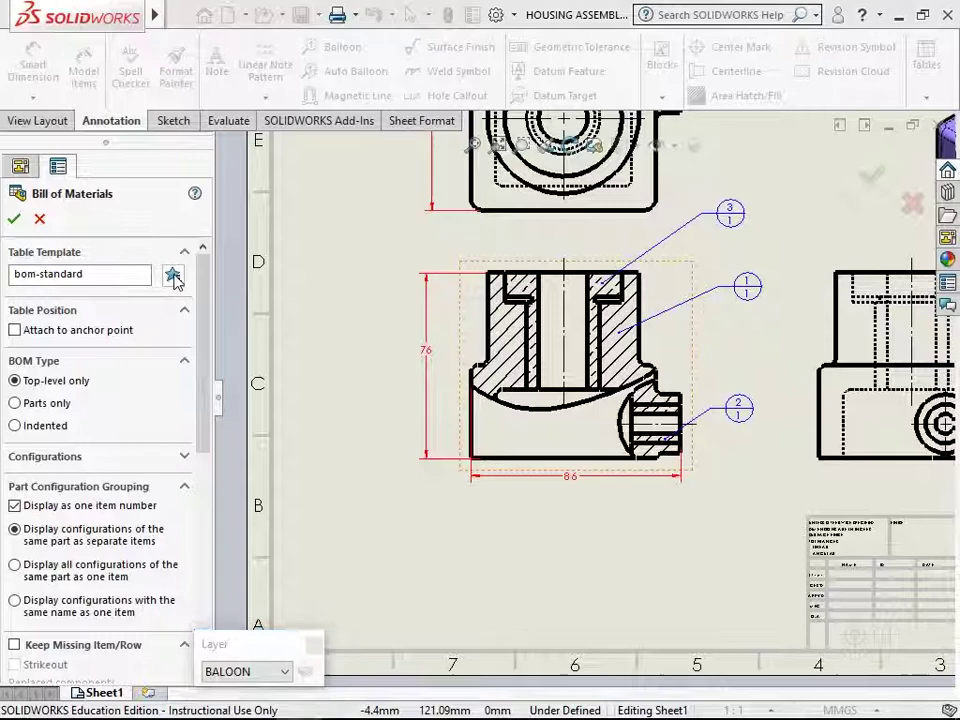
drag(570, 200, 567, 293)
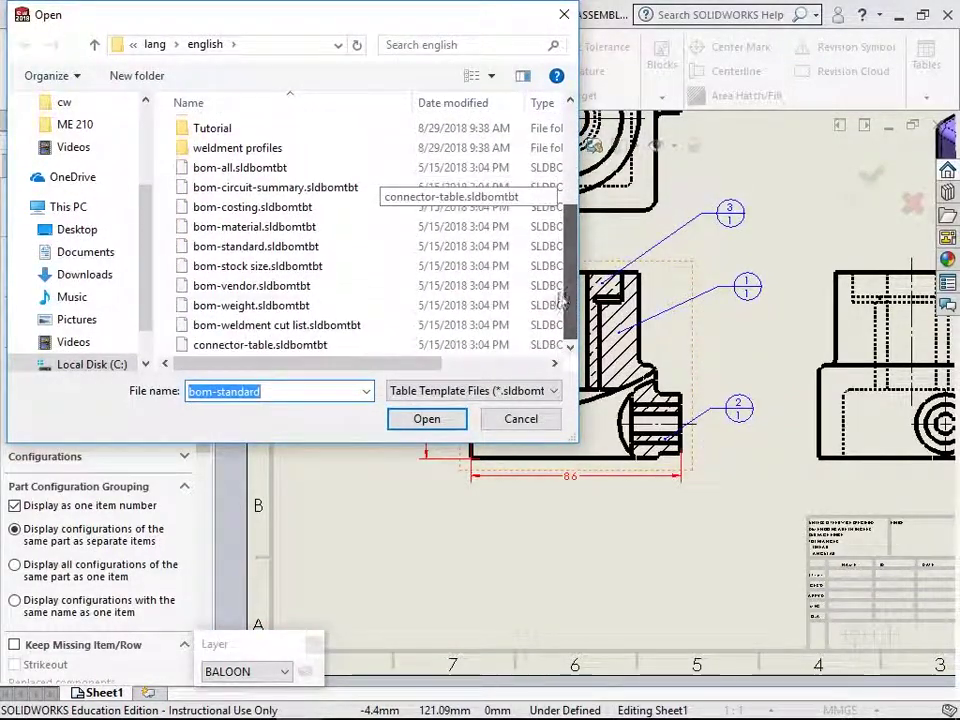
click(217, 310)
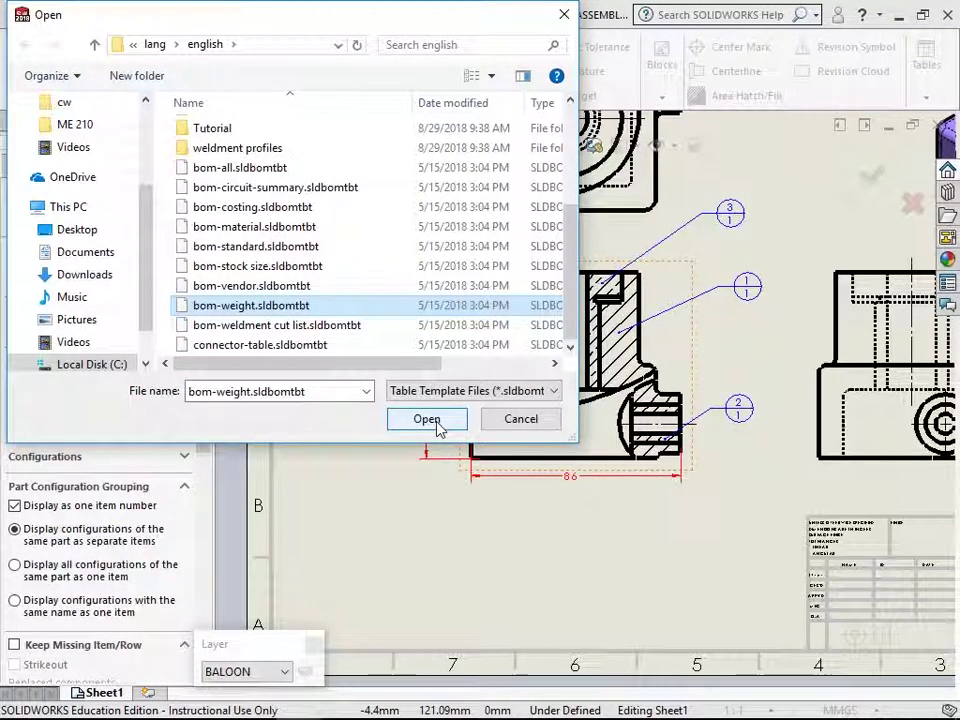
click(430, 420)
click(14, 218)
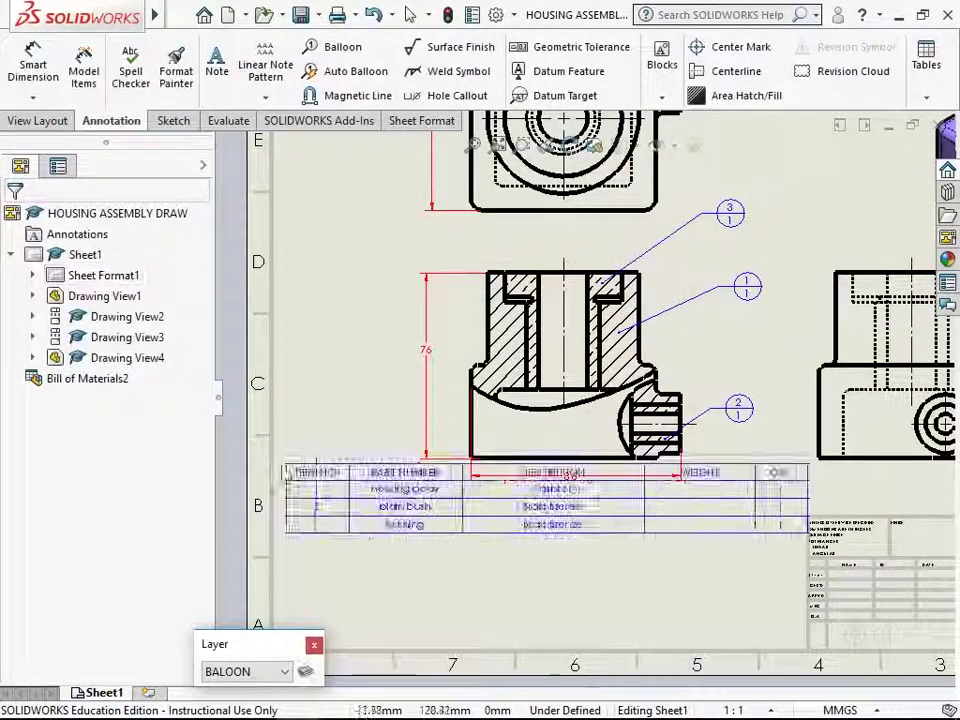
click(276, 538)
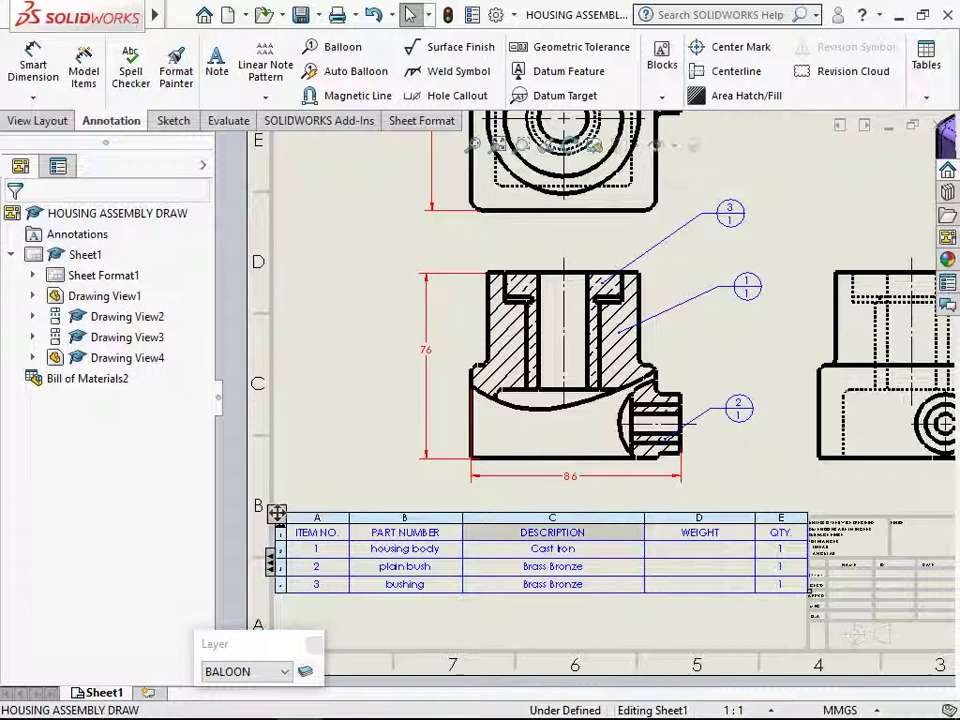
Fit the DESCRIPTION column of the bill of materials to the width of its text
double_click(645, 532)
scroll(392, 585, down, 2)
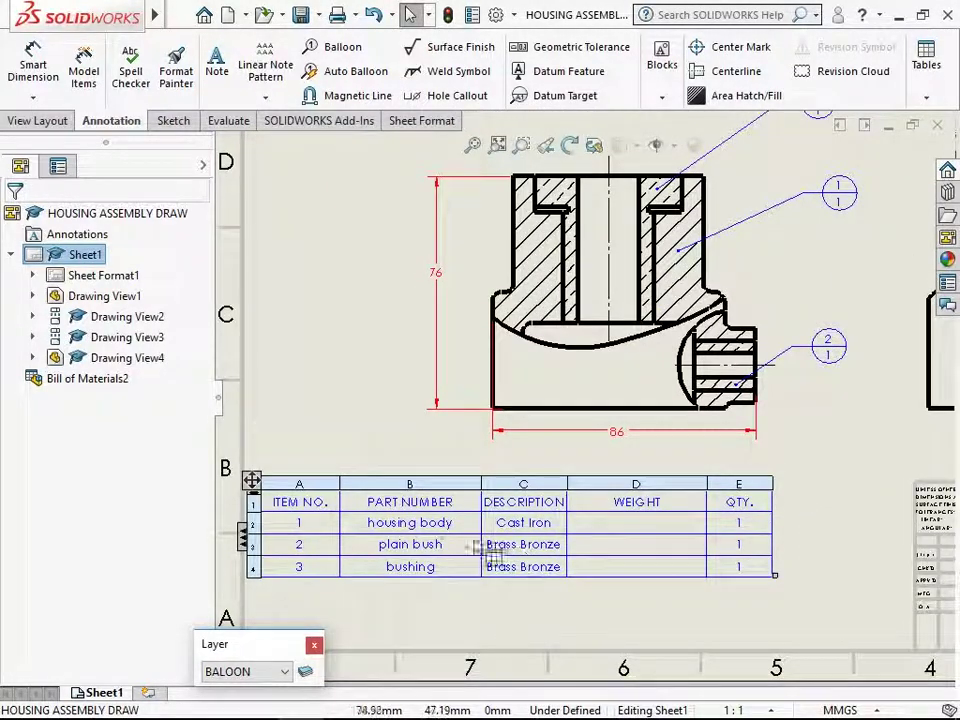
click(447, 617)
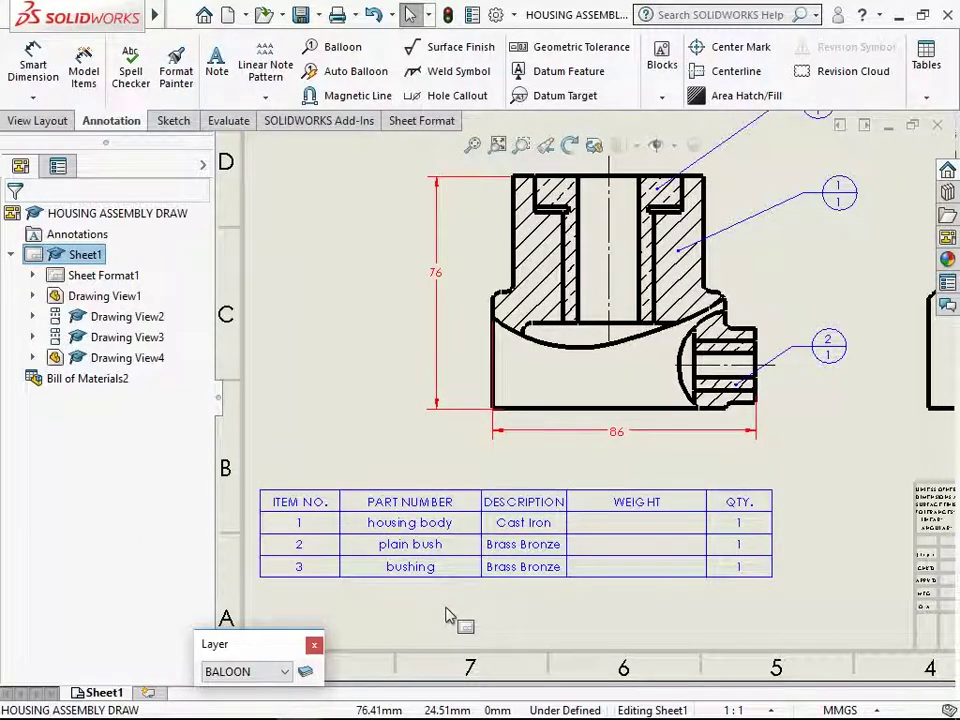
Delete the bill of materials table that has the WEIGHT column
click(256, 494)
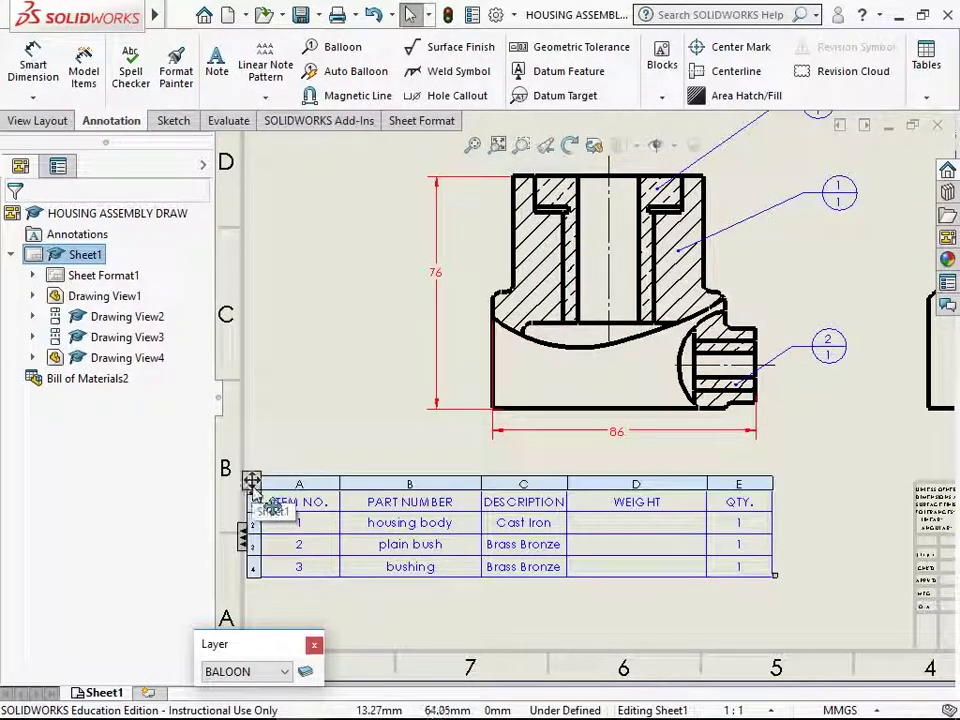
right_click(251, 482)
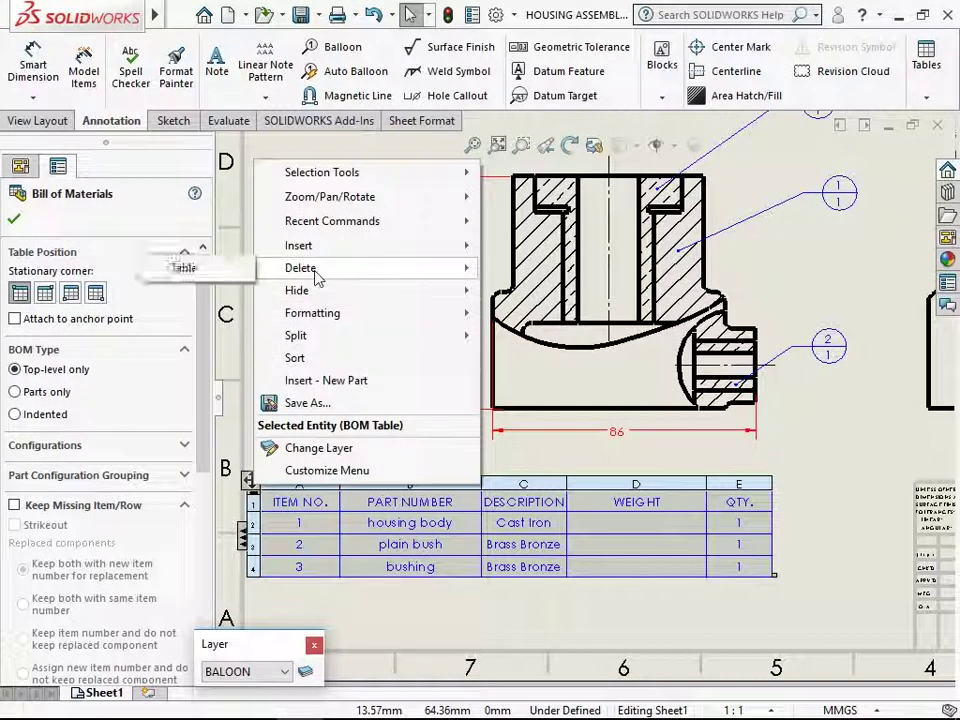
click(180, 267)
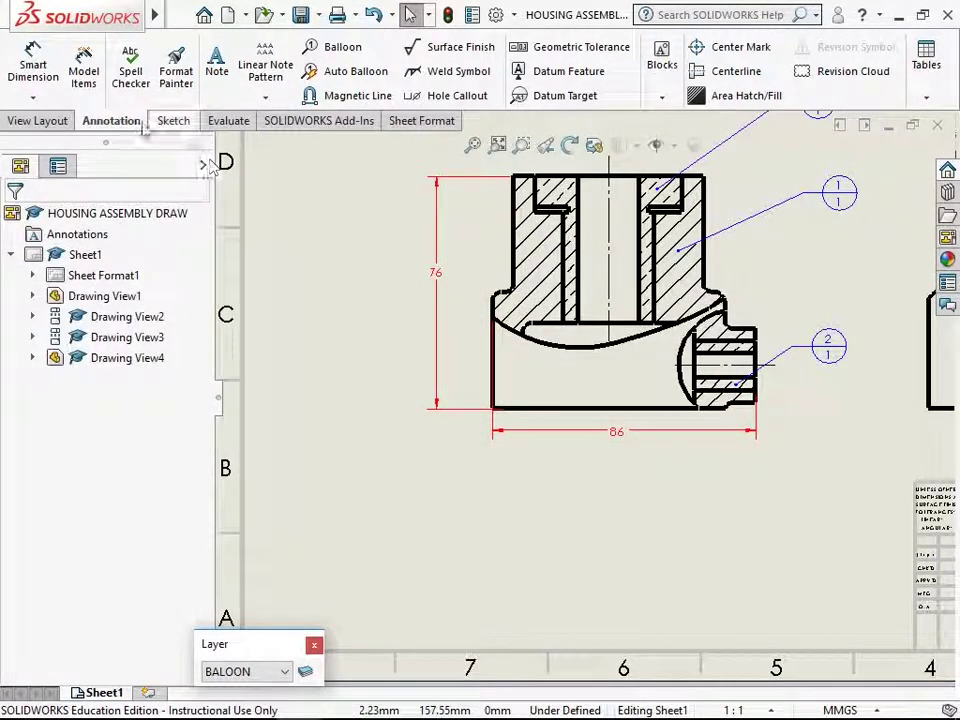
Insert a bill of materials for the sectioned front view using the bom-costing template and place it below that view
click(926, 66)
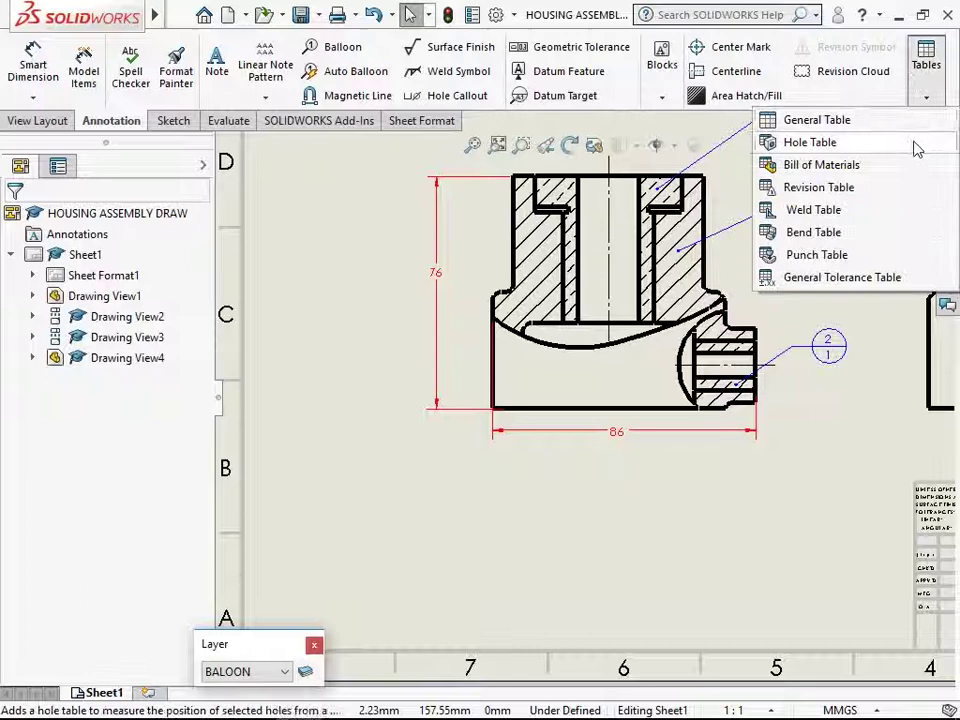
click(905, 164)
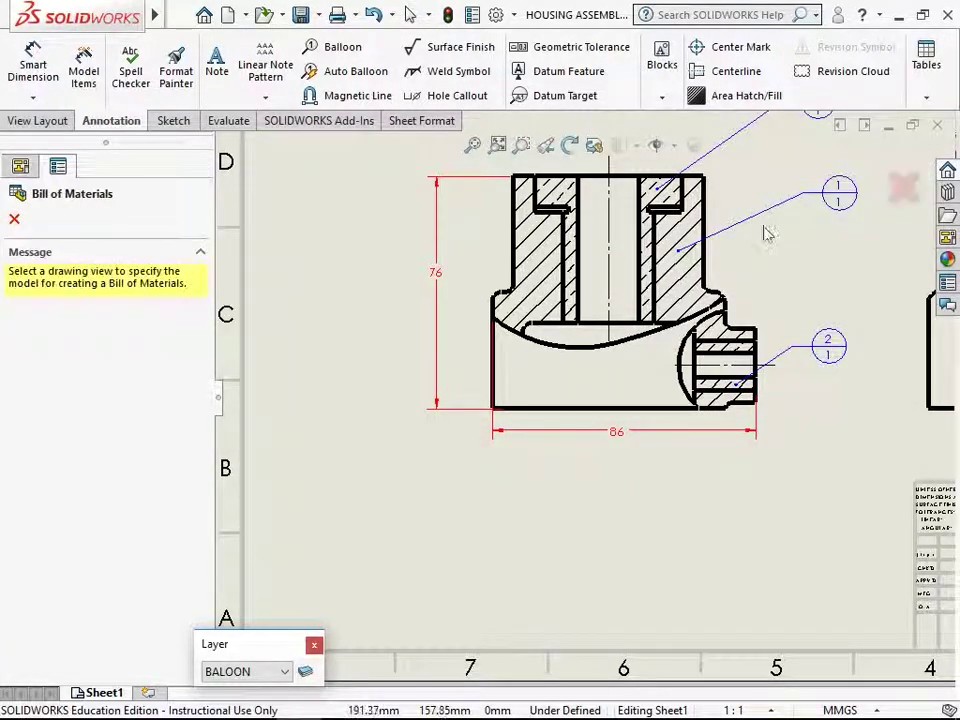
click(503, 269)
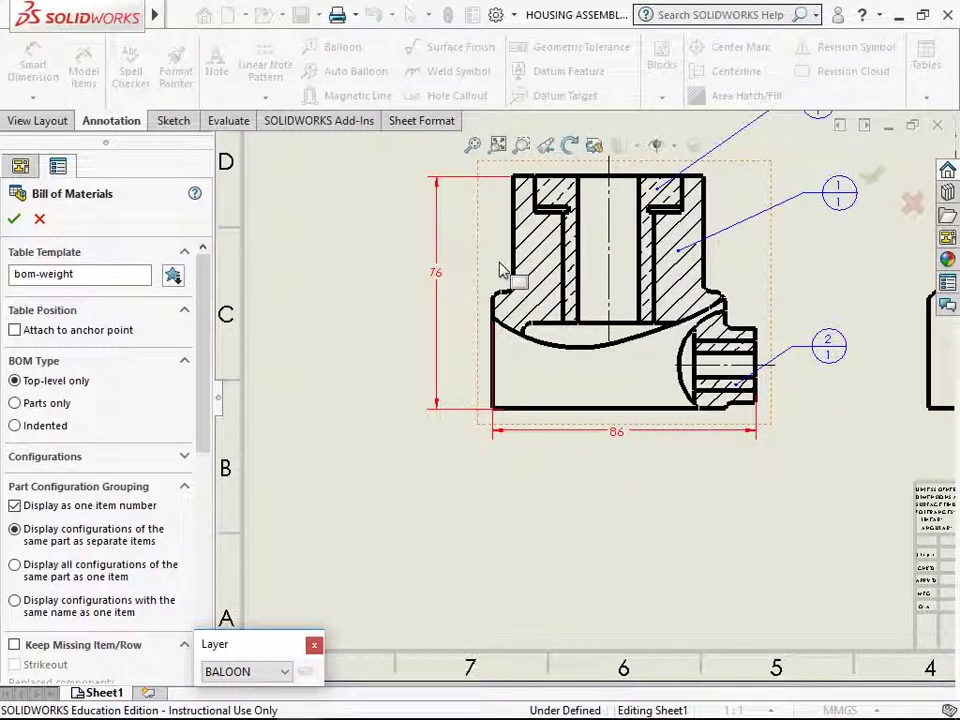
click(172, 277)
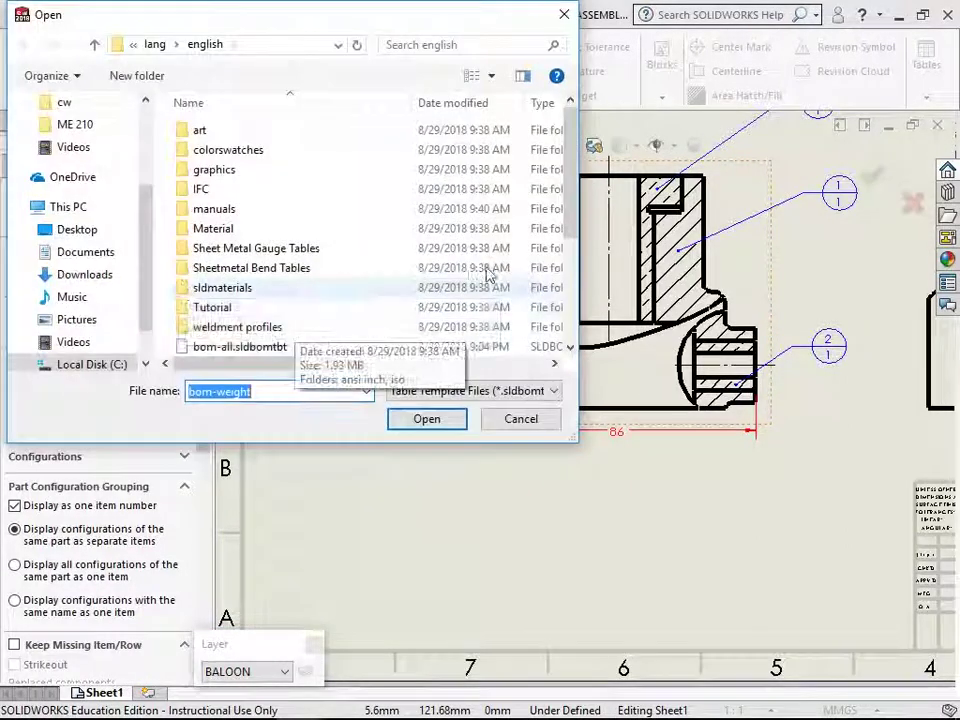
drag(575, 212, 575, 316)
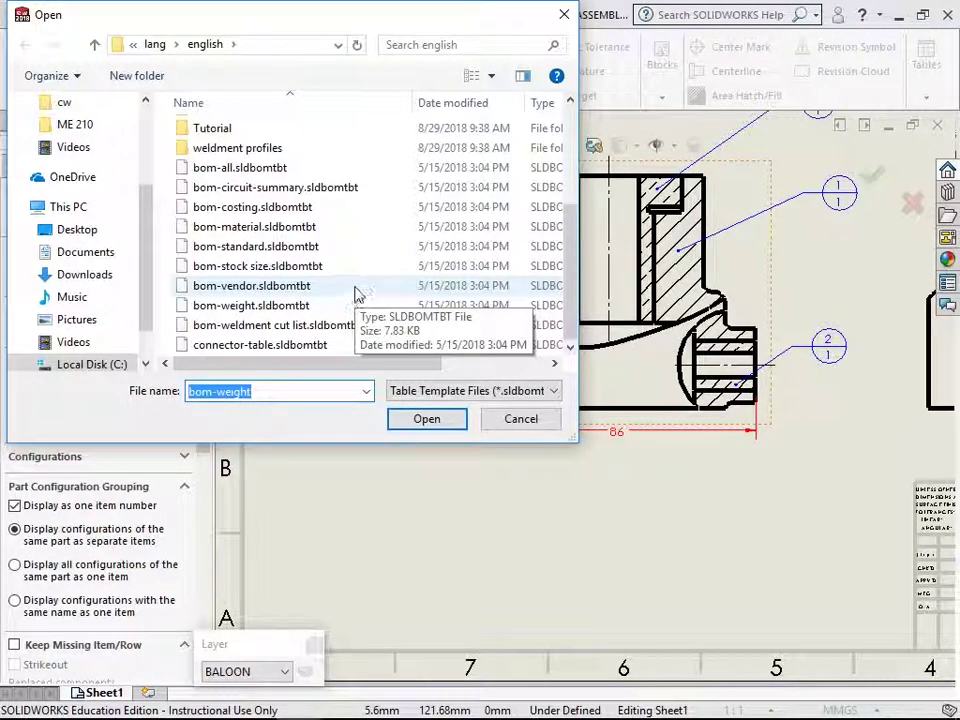
click(362, 212)
click(424, 418)
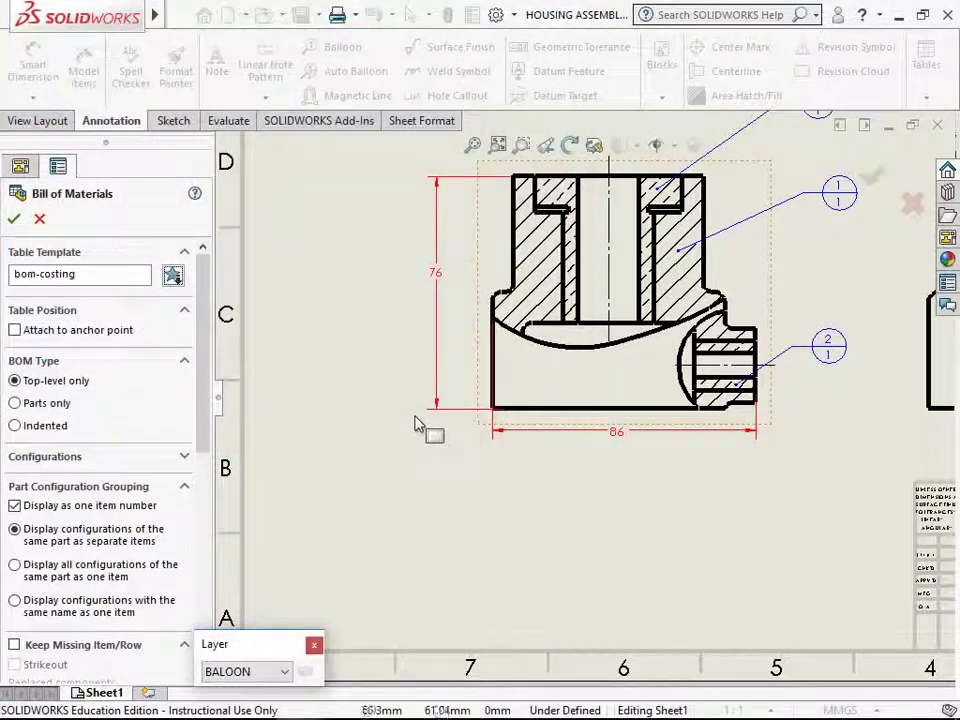
click(17, 219)
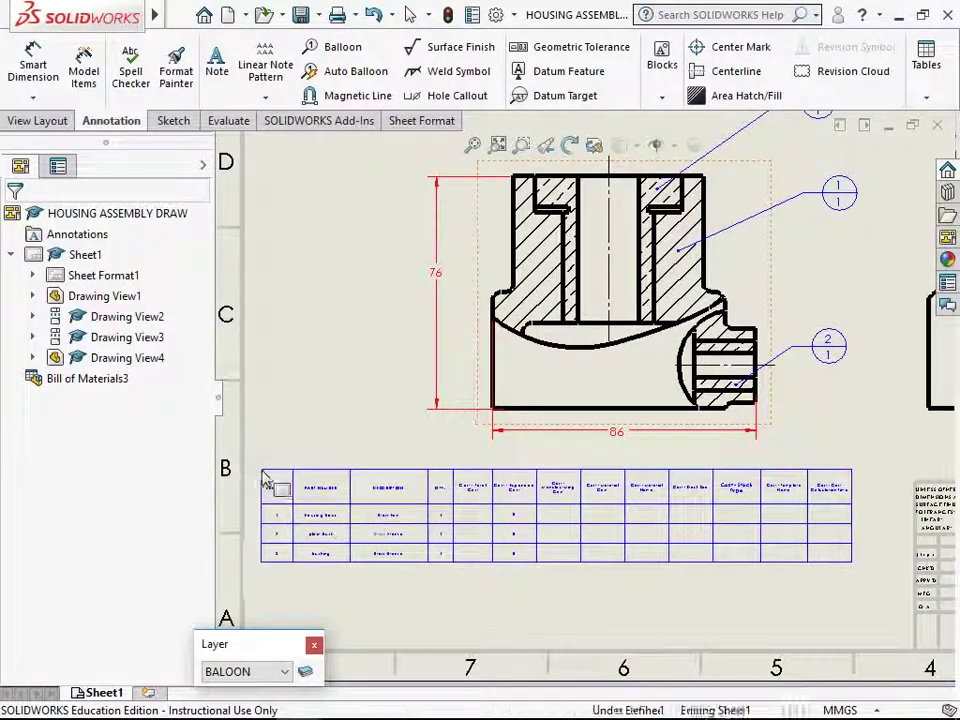
click(265, 478)
Examine the bill of materials columns from ITEM NO. through the cost columns to Cost - Cost Calculation Time
scroll(440, 497, down, 3)
scroll(305, 506, down, 4)
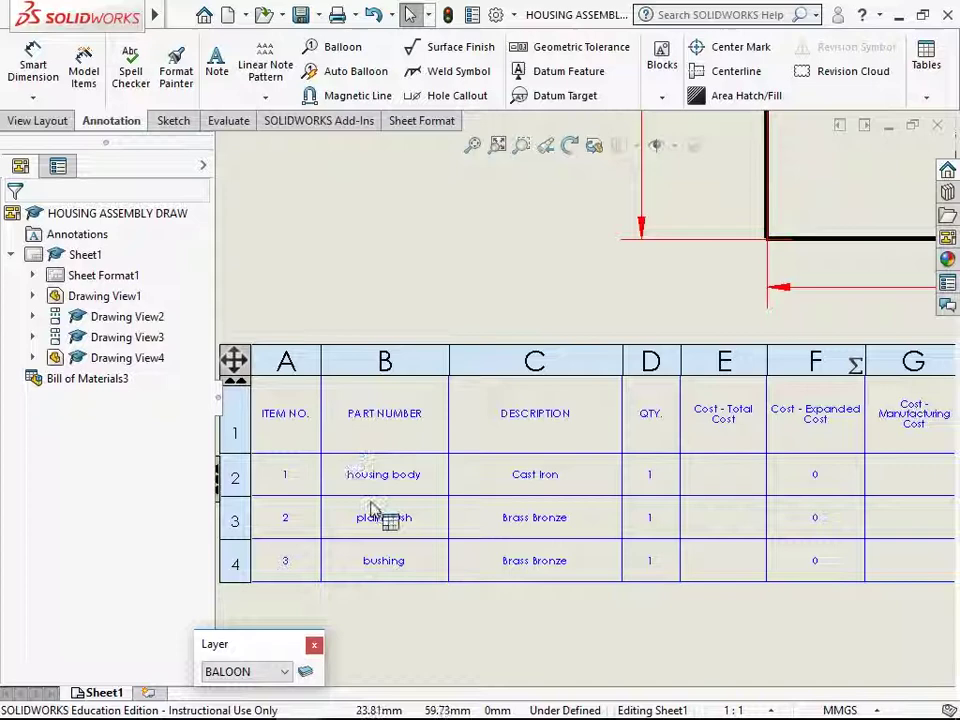
scroll(720, 485, up, 3)
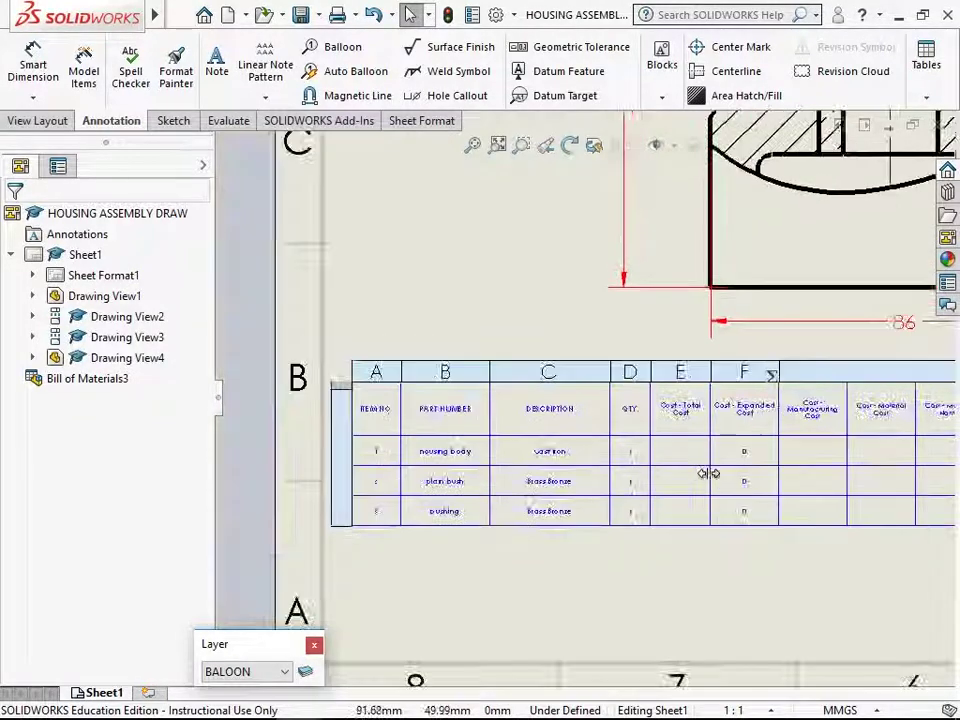
scroll(708, 474, down, 3)
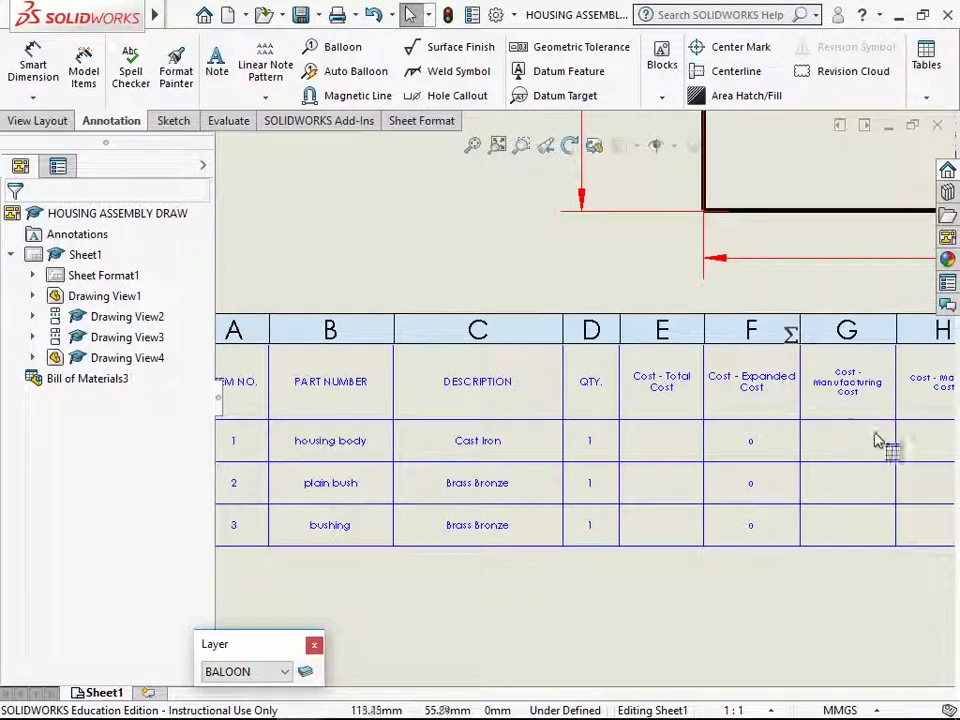
scroll(835, 455, up, 5)
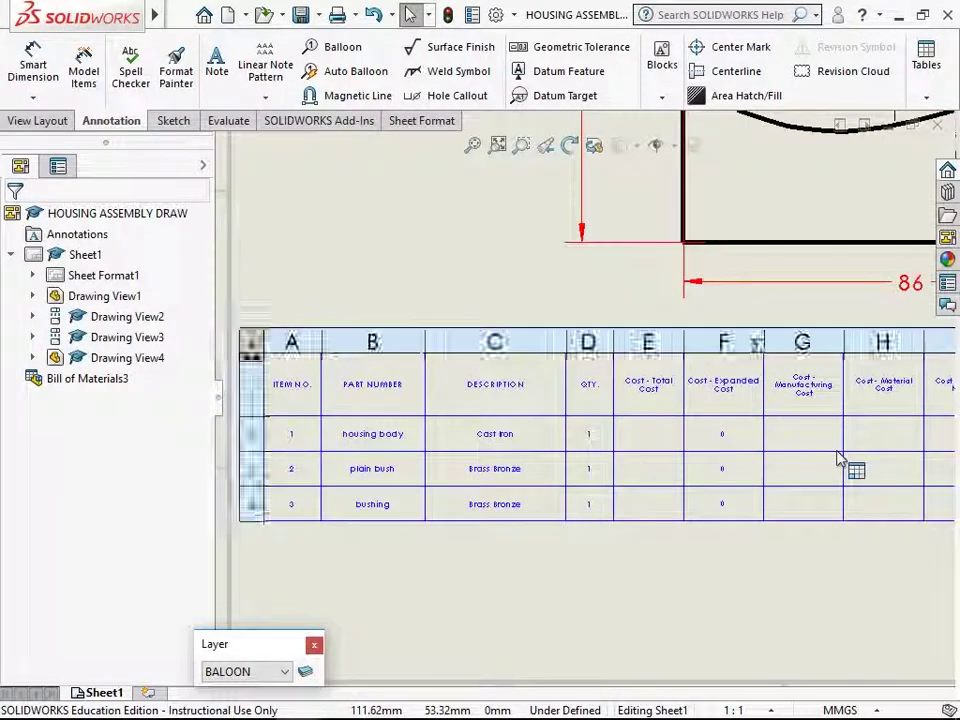
scroll(873, 428, down, 5)
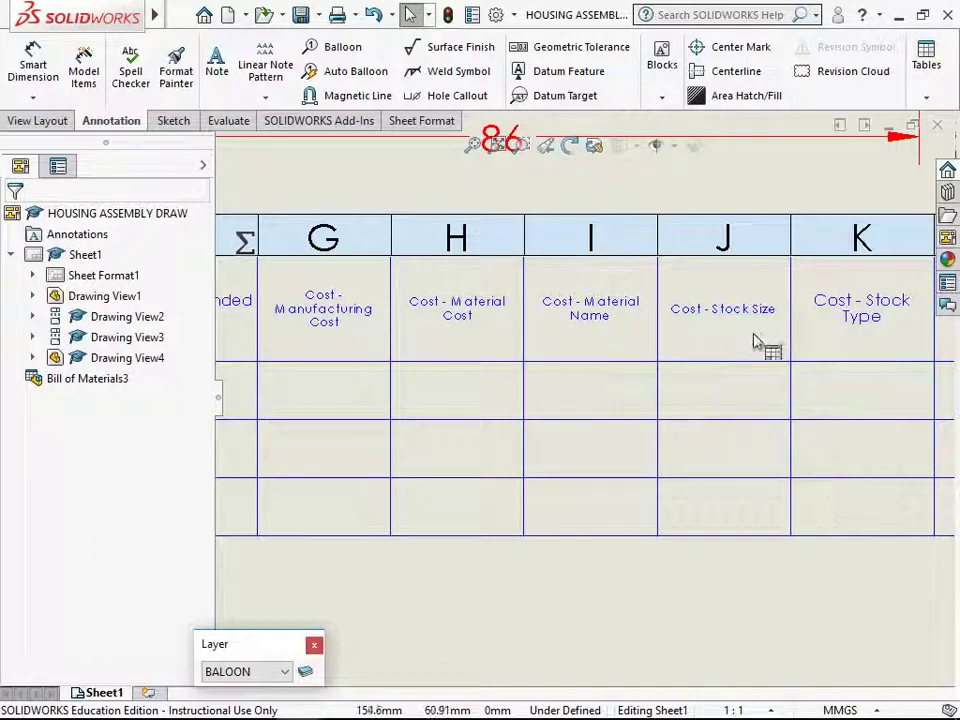
scroll(846, 371, up, 3)
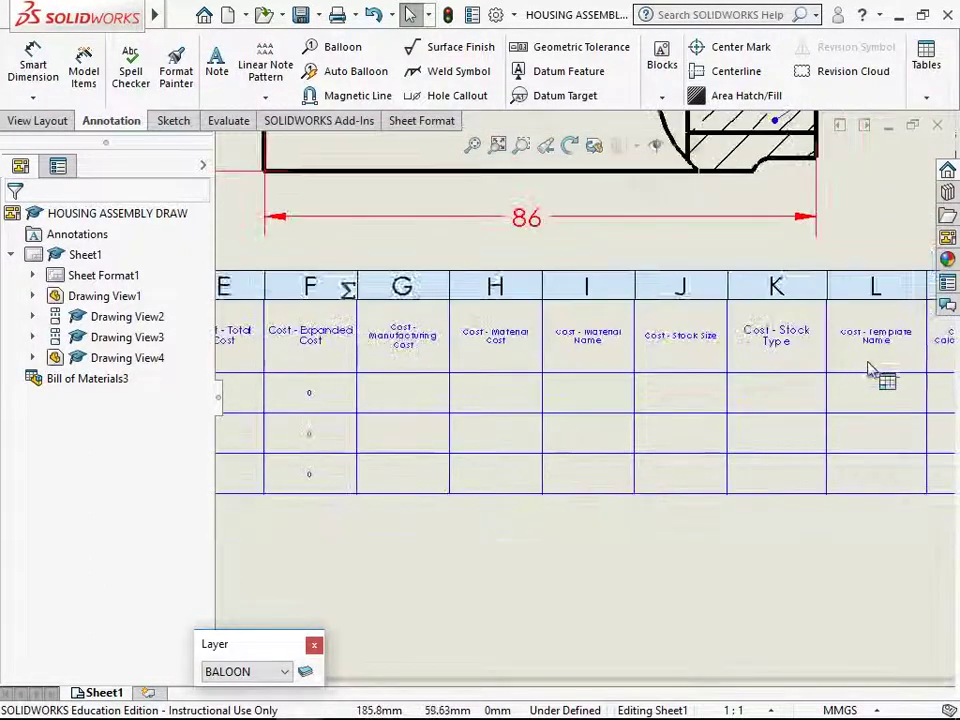
scroll(870, 362, up, 2)
scroll(862, 368, down, 4)
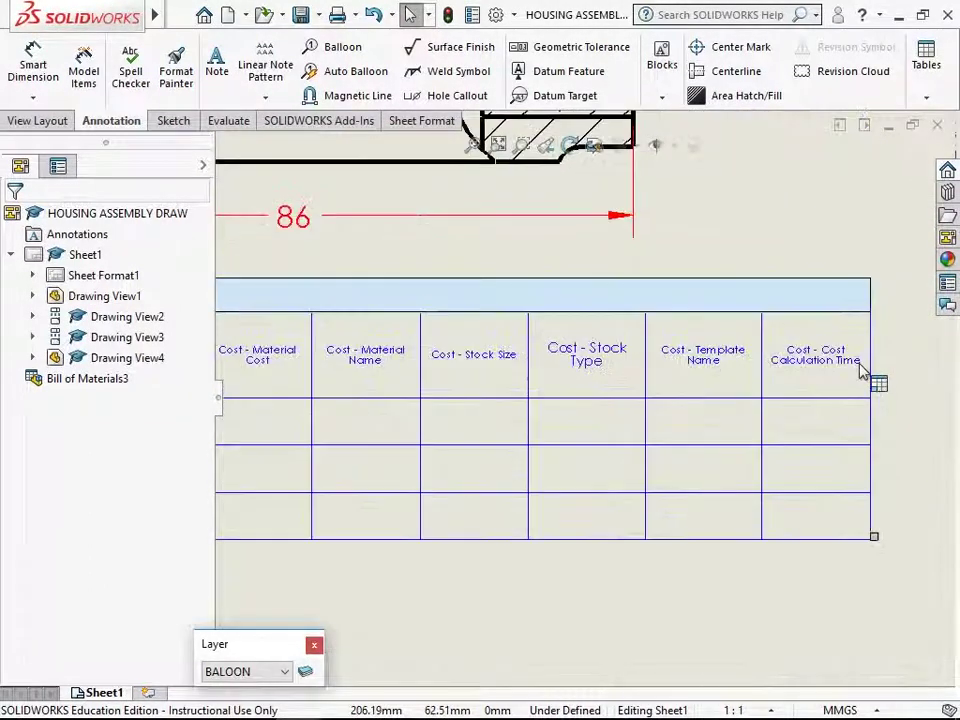
scroll(862, 370, down, 2)
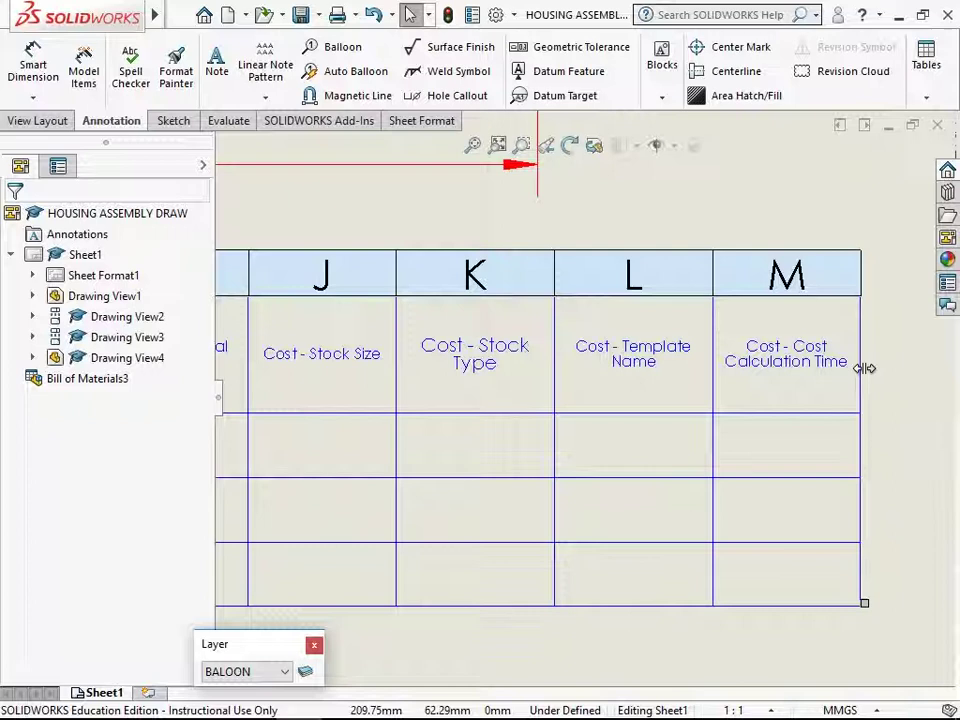
Delete the bill of materials table that has the cost columns
click(472, 148)
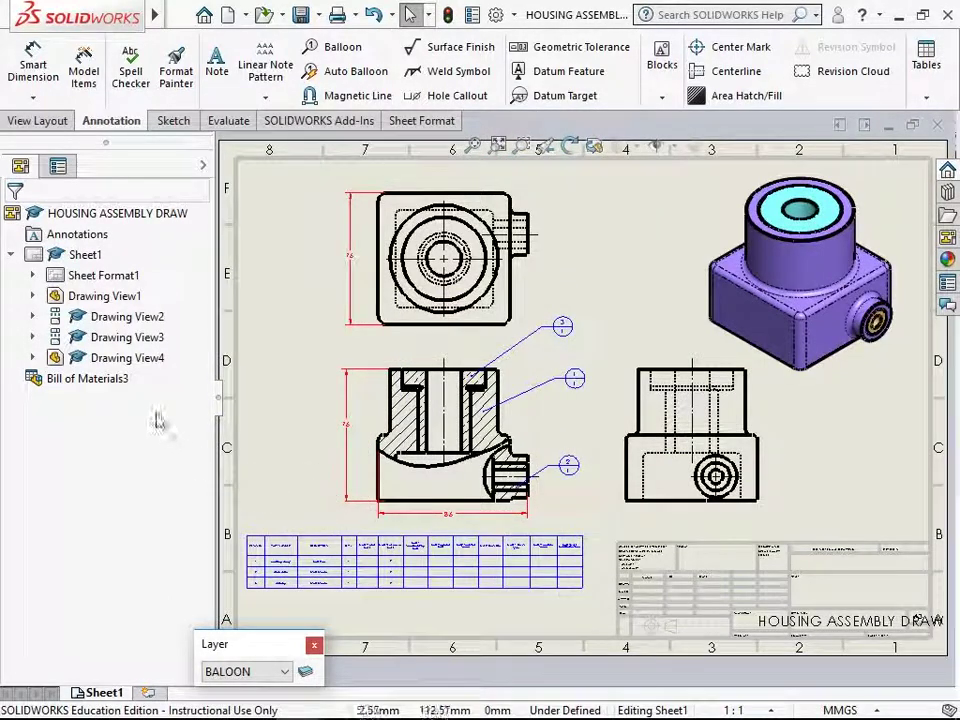
click(261, 544)
right_click(245, 522)
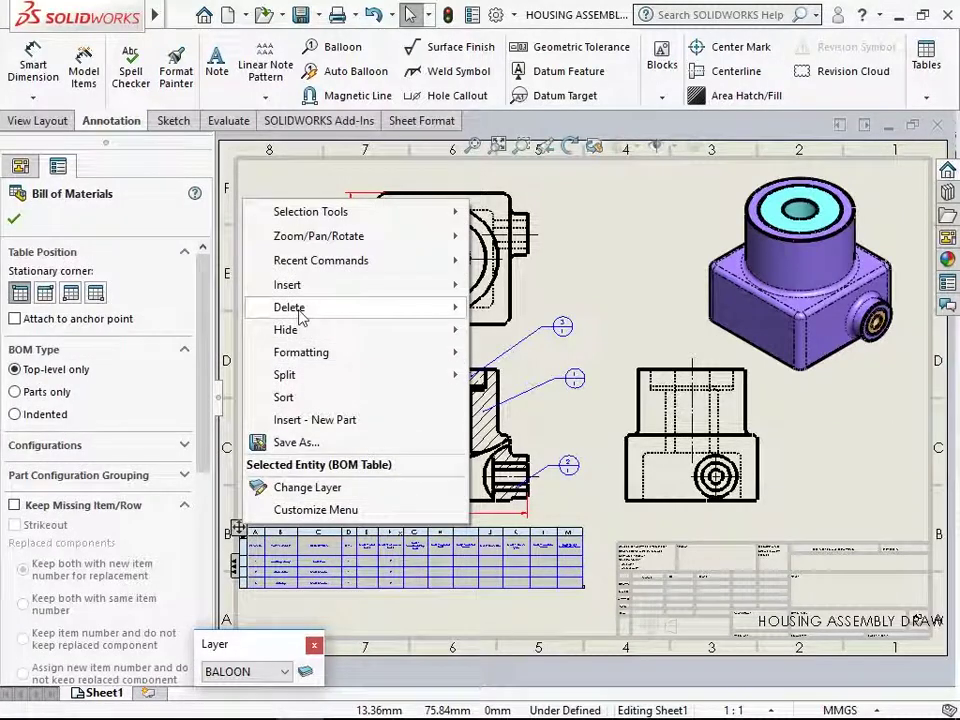
mouse_move(300, 316)
click(171, 307)
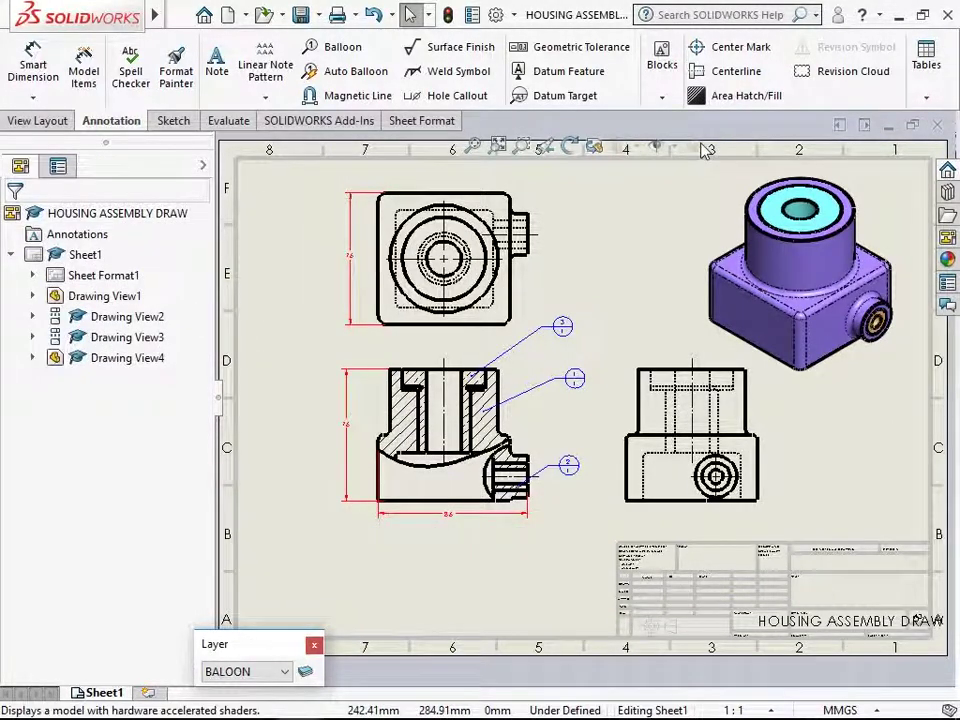
Insert a bill of materials for the sectioned front view using the bom-all template and place it at the sheet border's upper-left corner
click(929, 96)
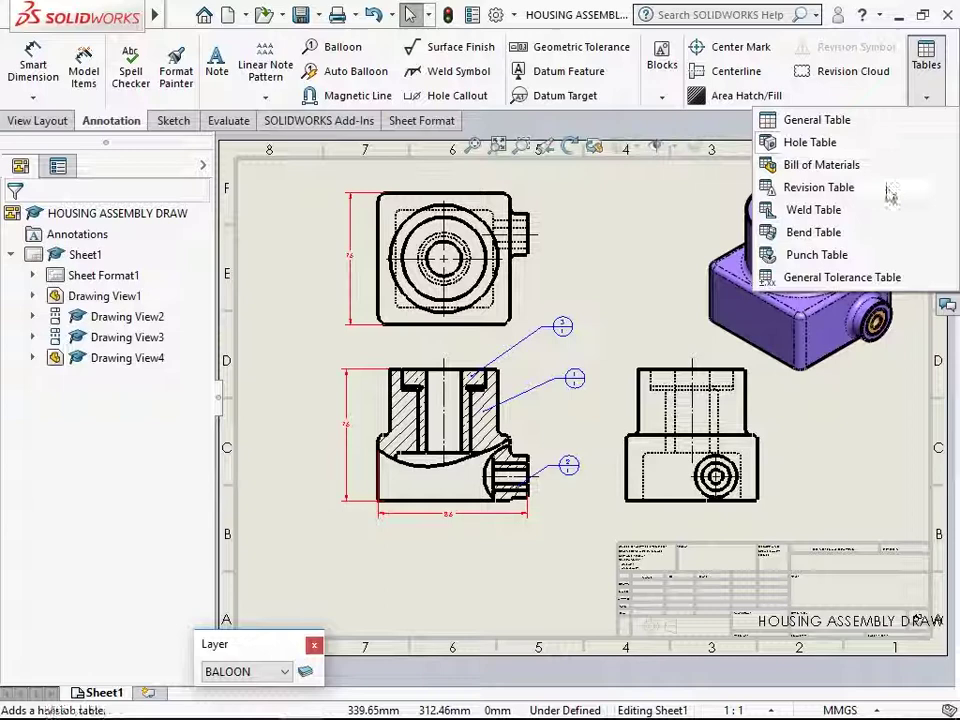
click(885, 168)
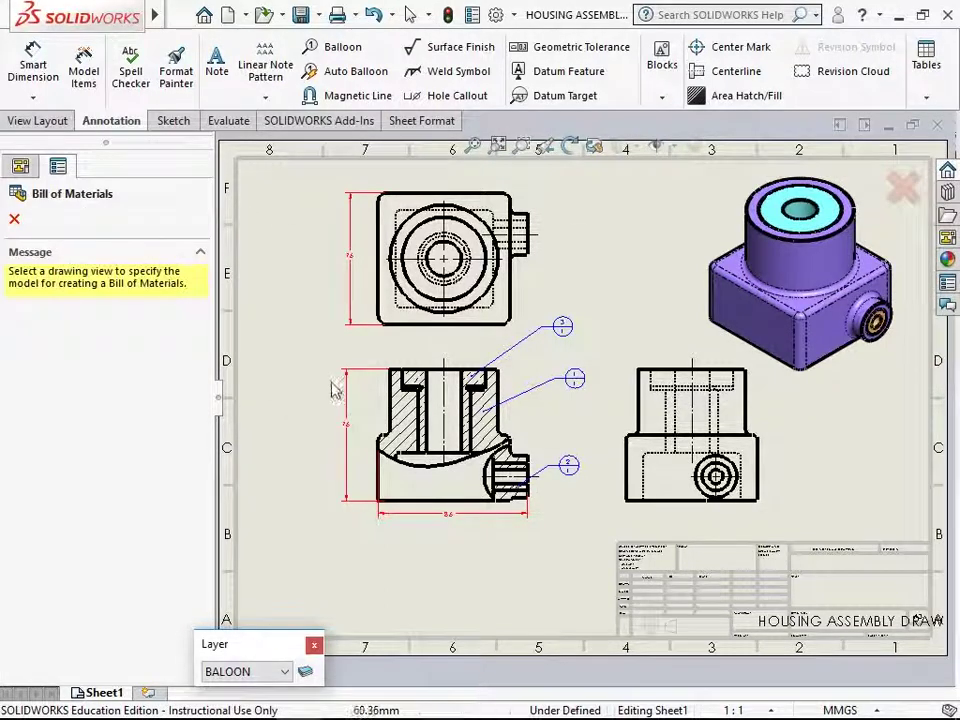
click(383, 400)
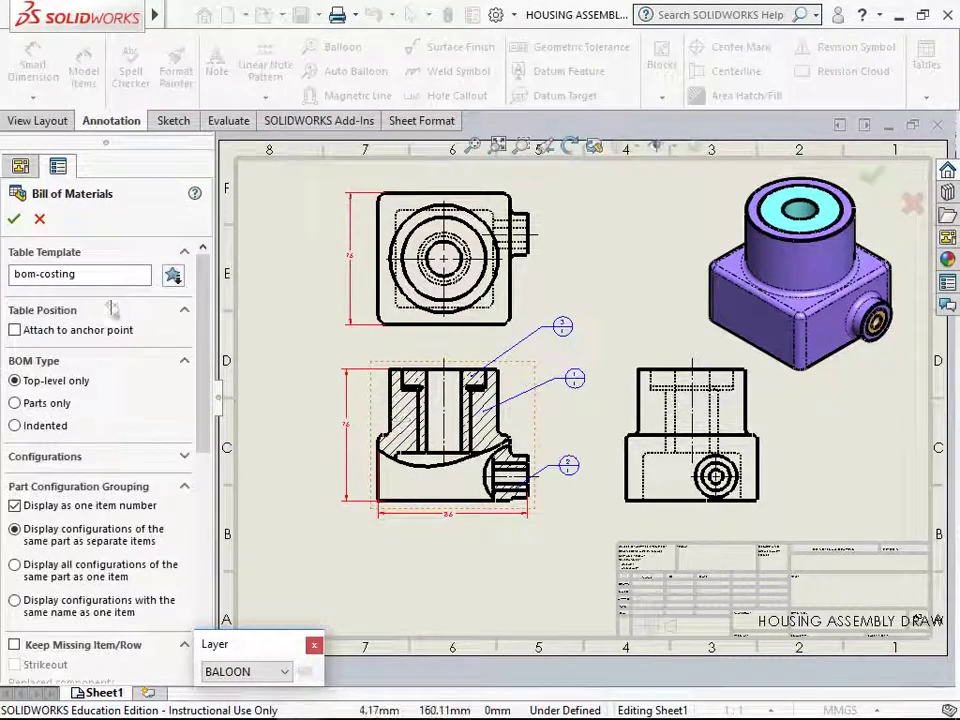
click(173, 277)
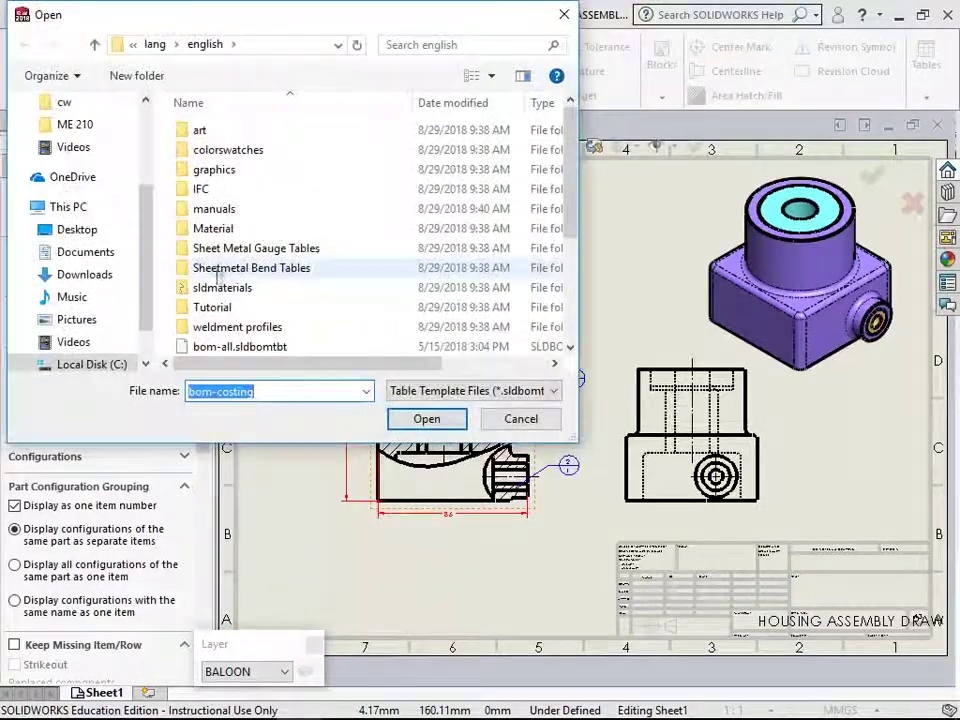
drag(575, 167, 568, 272)
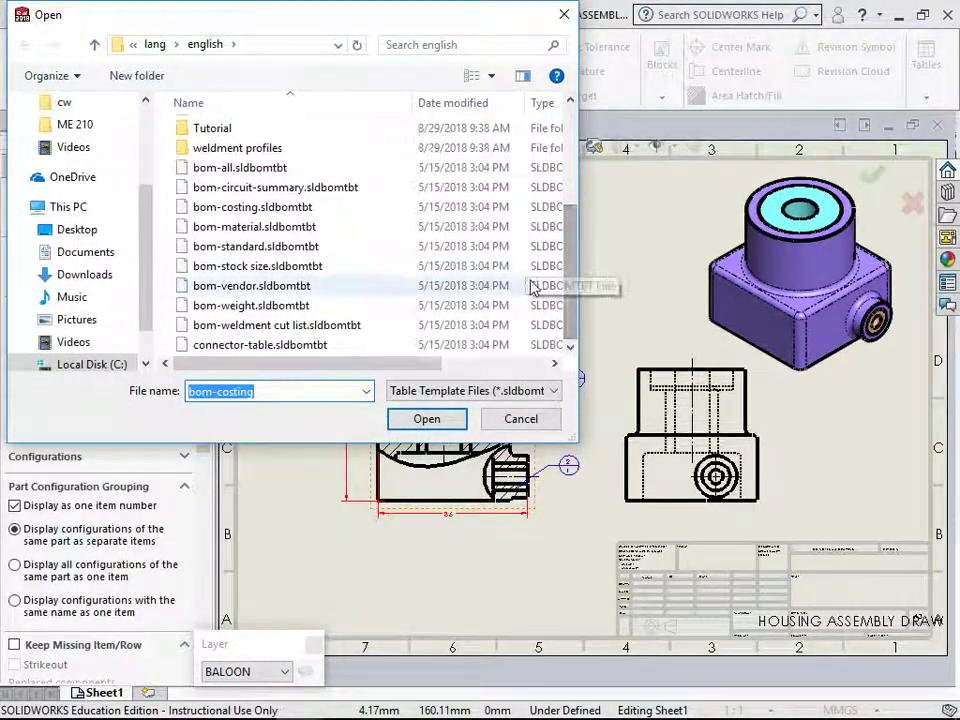
click(290, 170)
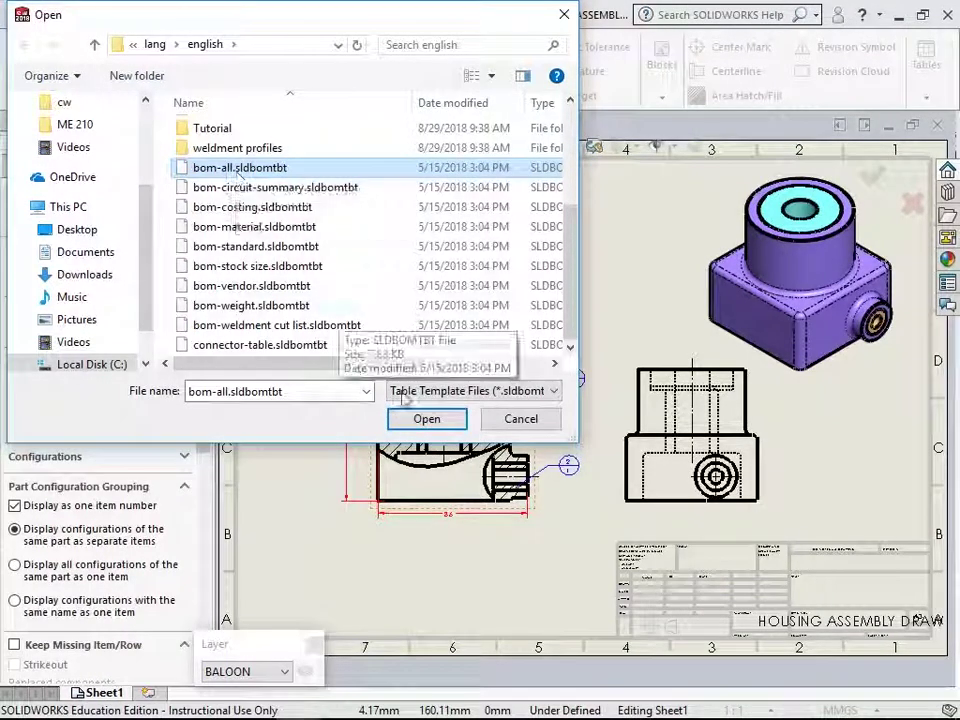
key(Return)
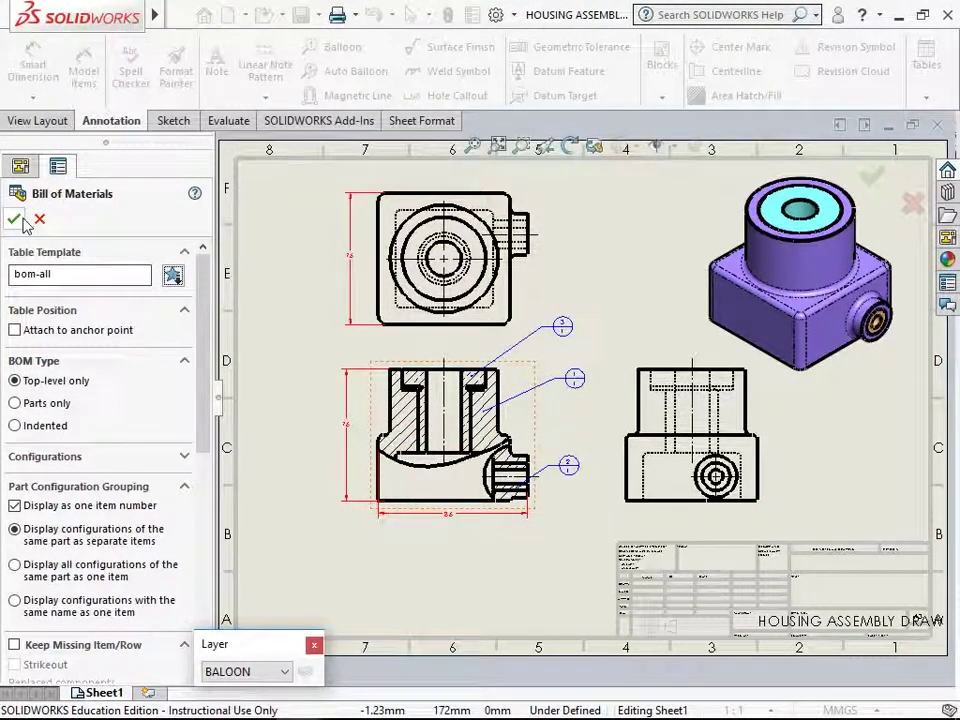
click(22, 220)
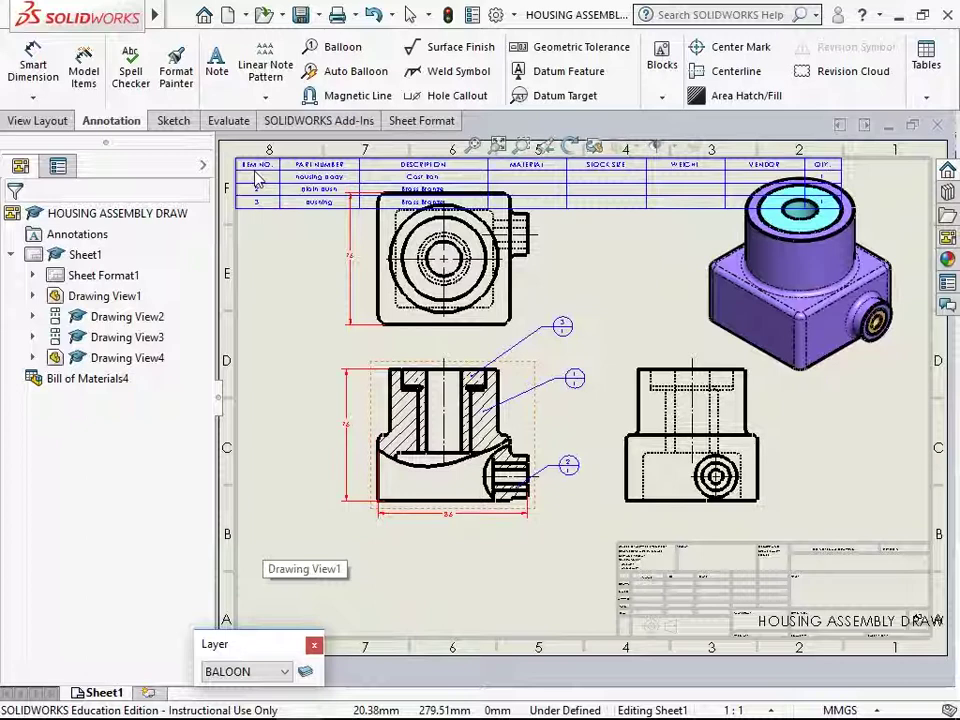
click(314, 225)
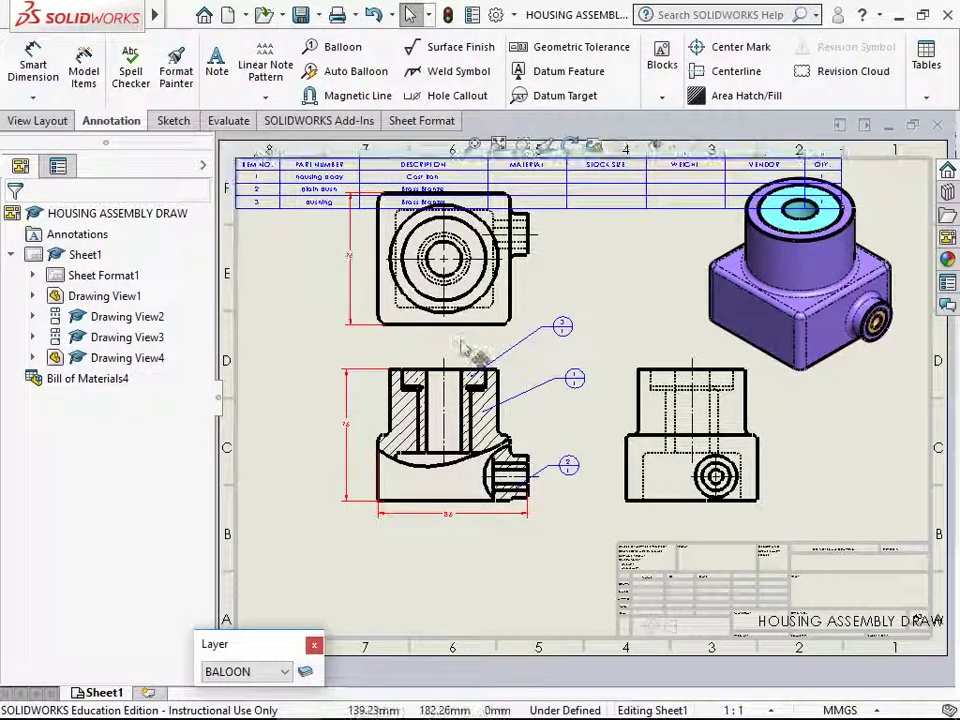
Move the top, sectioned front and isometric views down the sheet so they clear the bill of materials table
drag(459, 337, 458, 358)
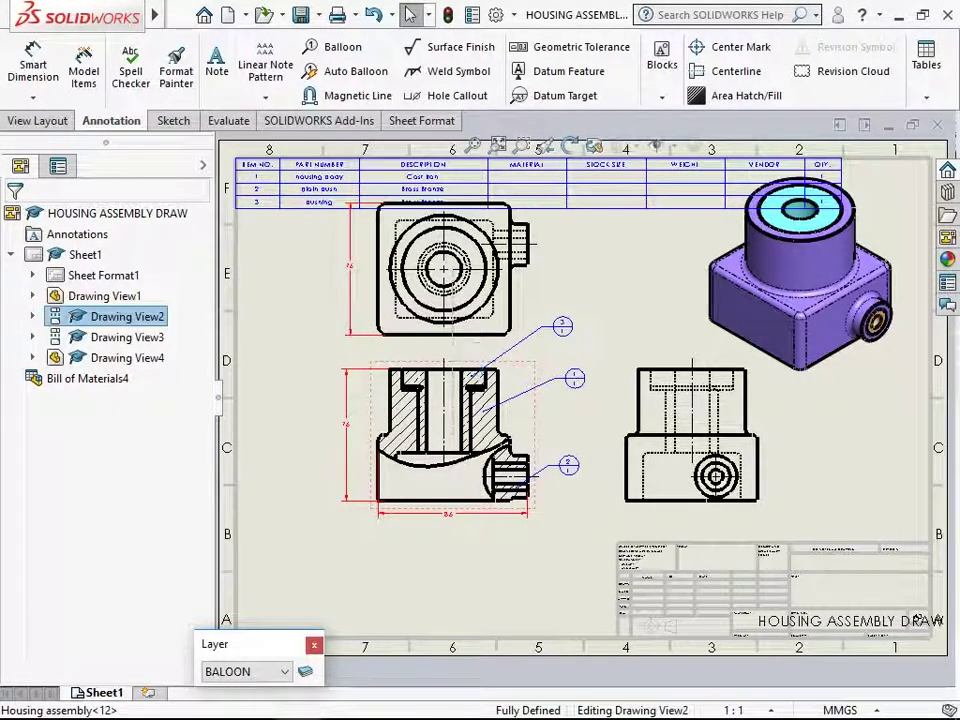
click(428, 535)
drag(422, 521, 416, 545)
click(489, 369)
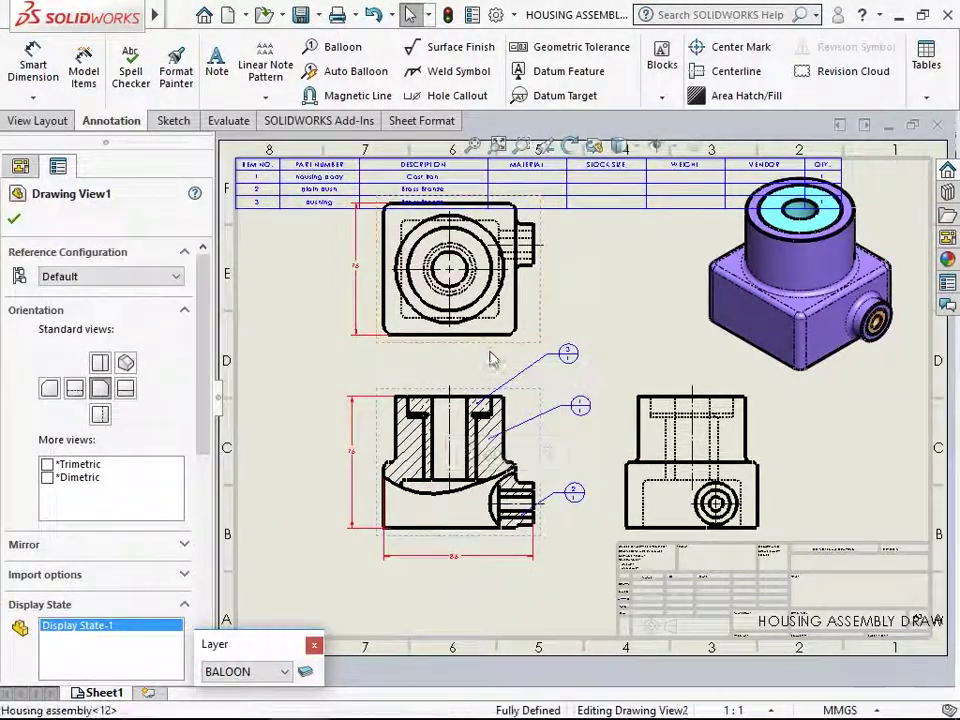
drag(489, 358, 489, 386)
click(857, 378)
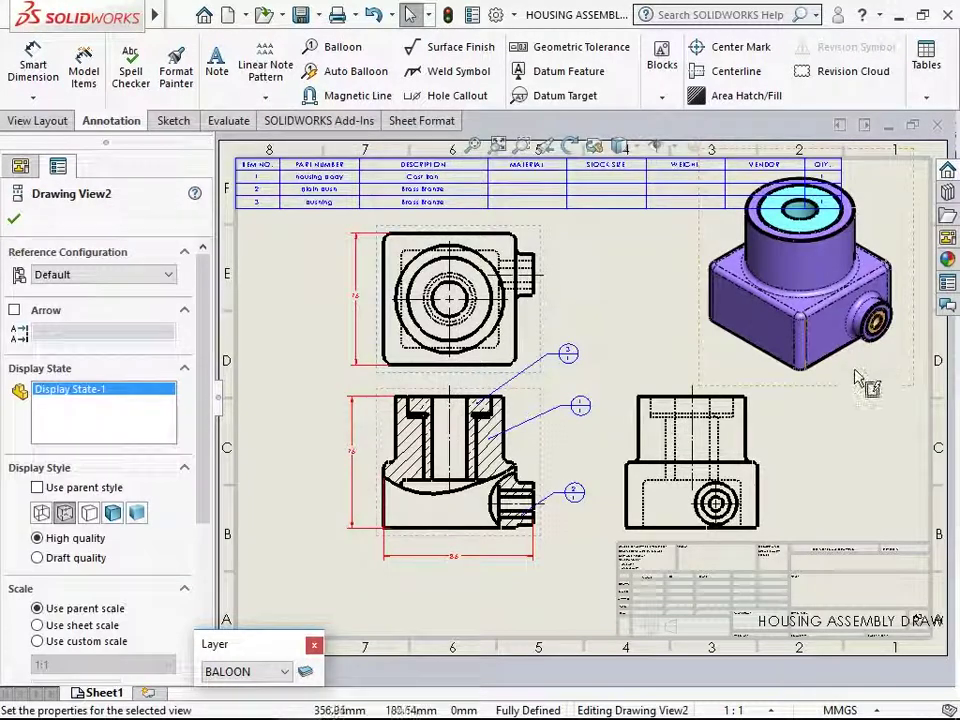
drag(864, 390, 866, 447)
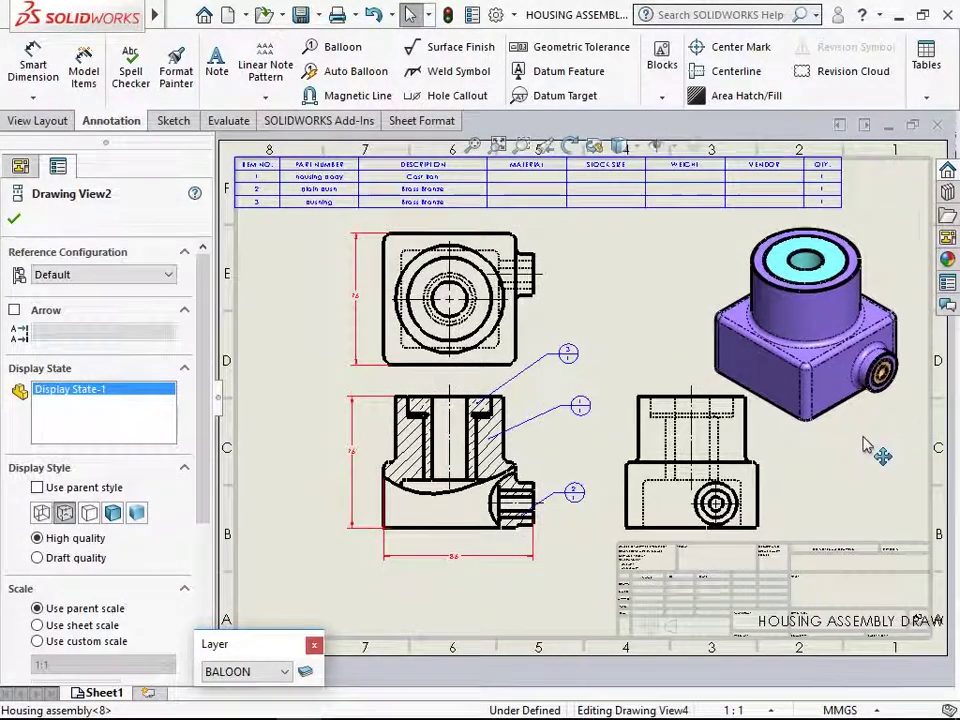
Shrink the MATERIAL, STOCK SIZE, WEIGHT and VENDOR columns of the bill of materials to fit their header text
scroll(272, 196, down, 4)
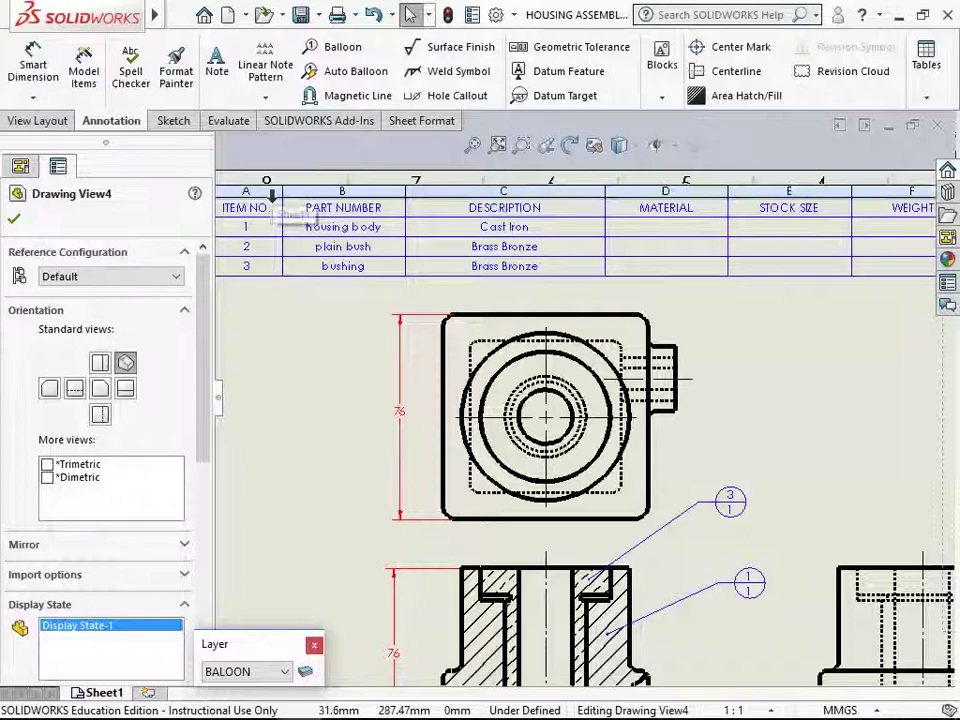
scroll(272, 196, down, 2)
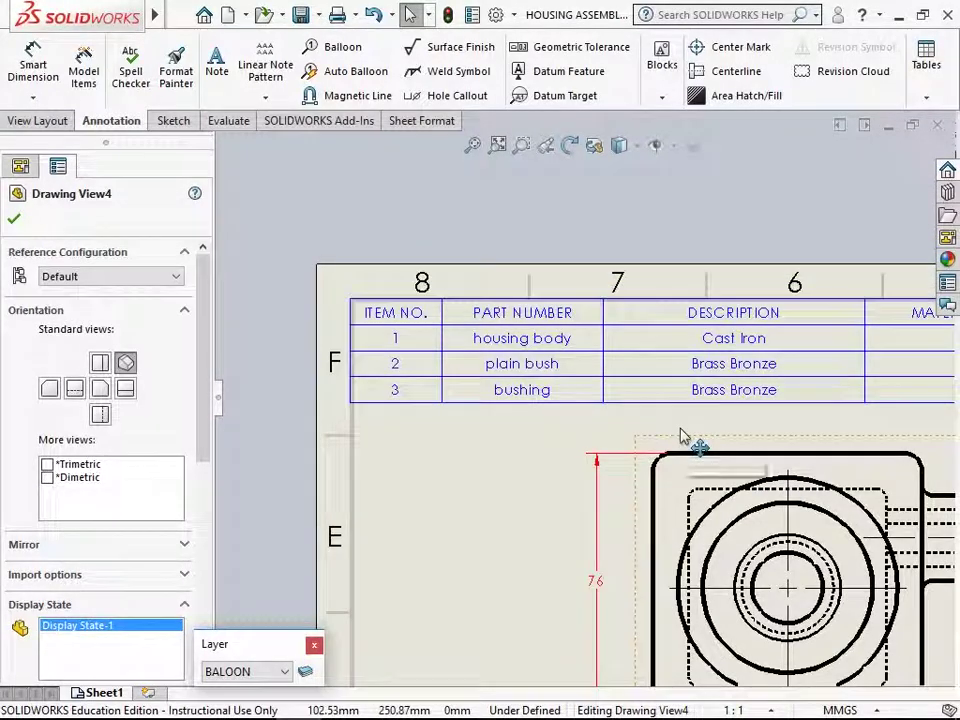
click(553, 339)
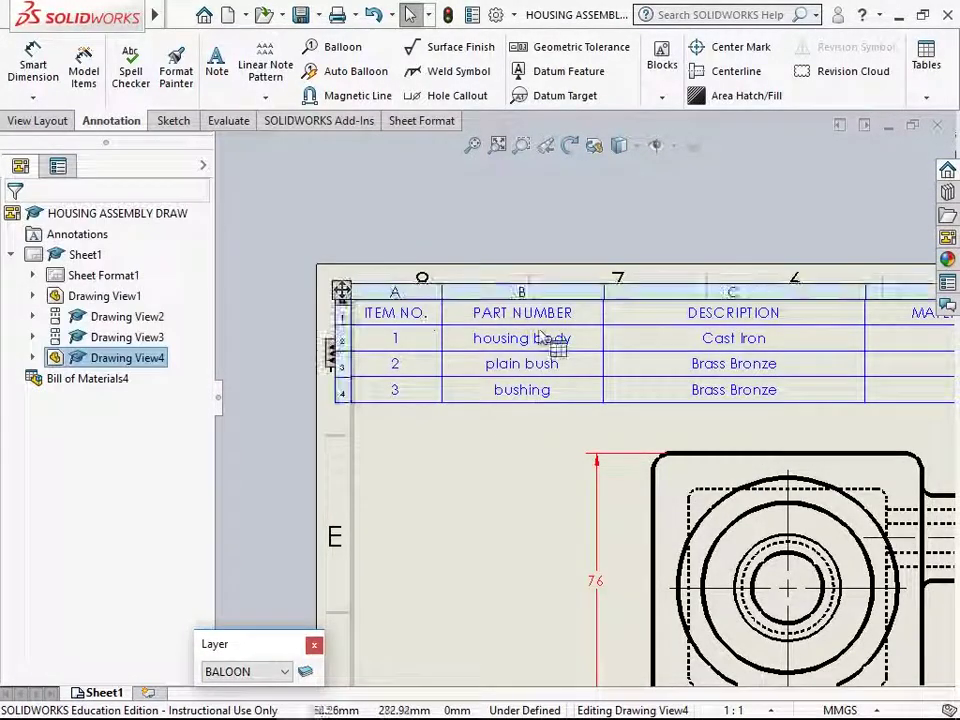
scroll(800, 350, up, 5)
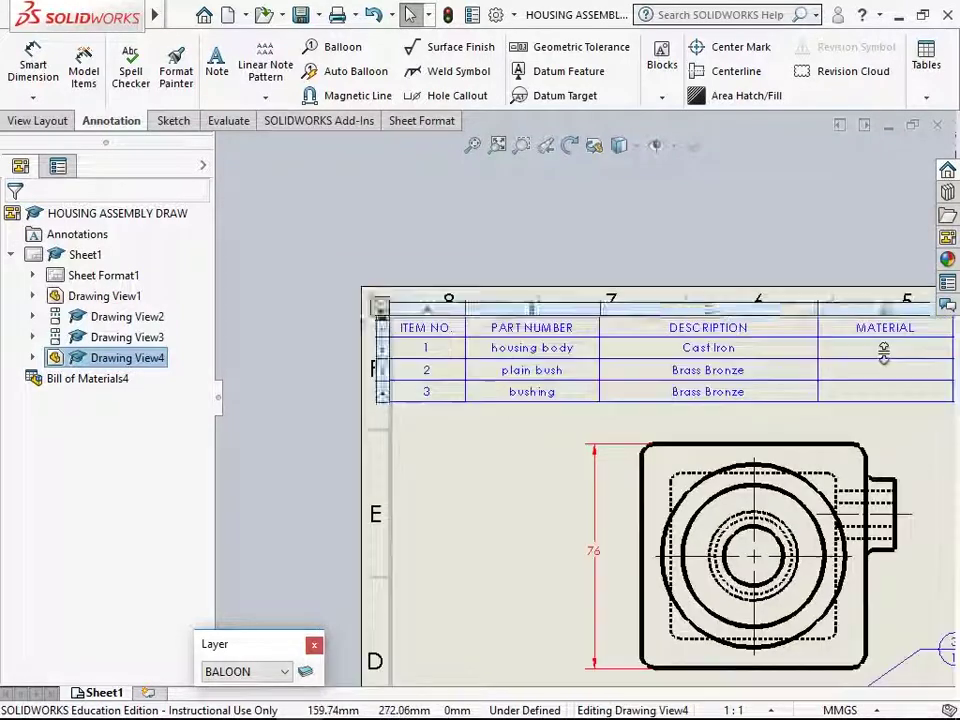
scroll(922, 430, down, 3)
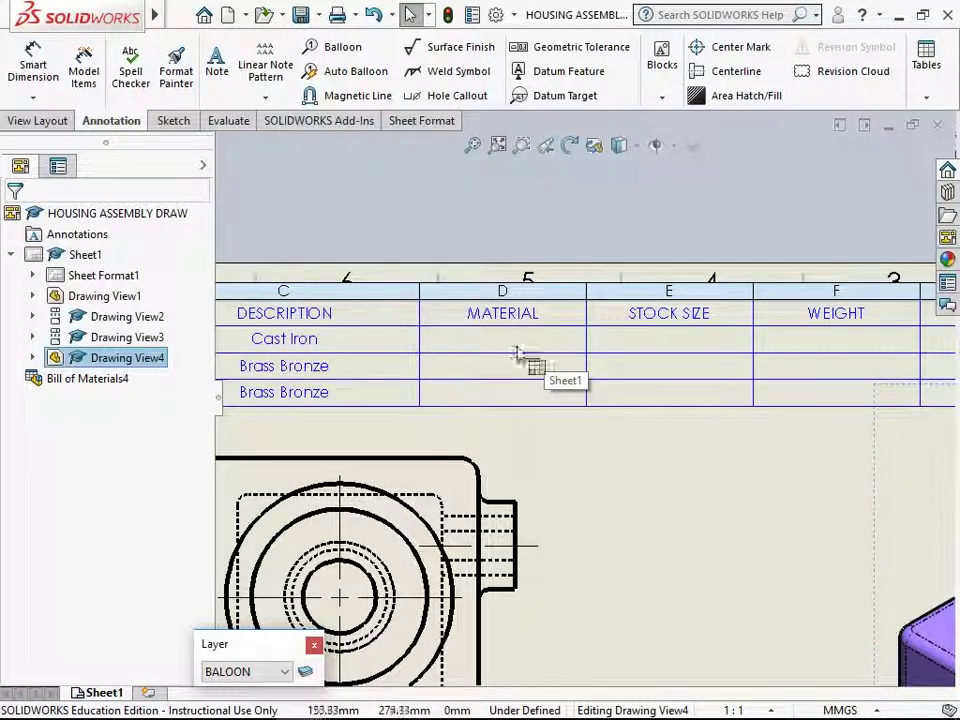
double_click(585, 338)
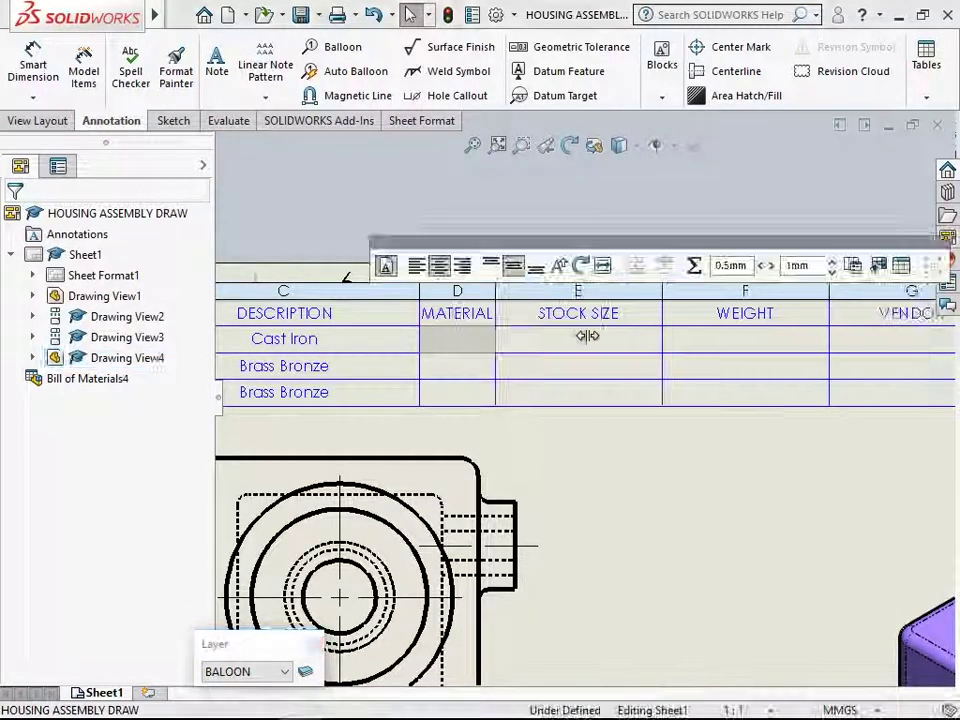
double_click(662, 338)
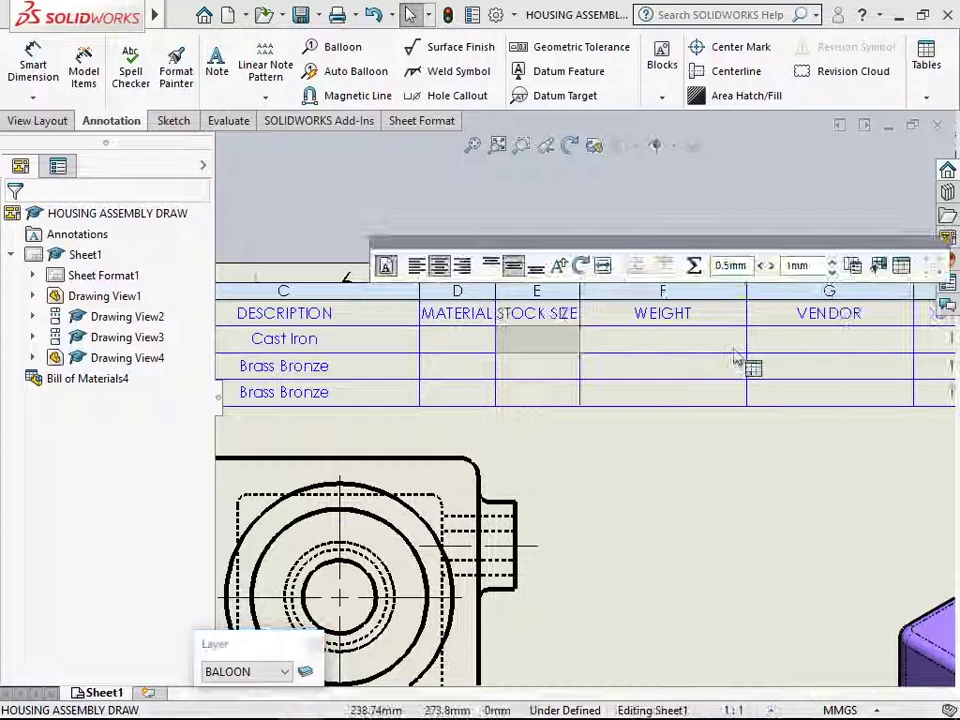
double_click(746, 335)
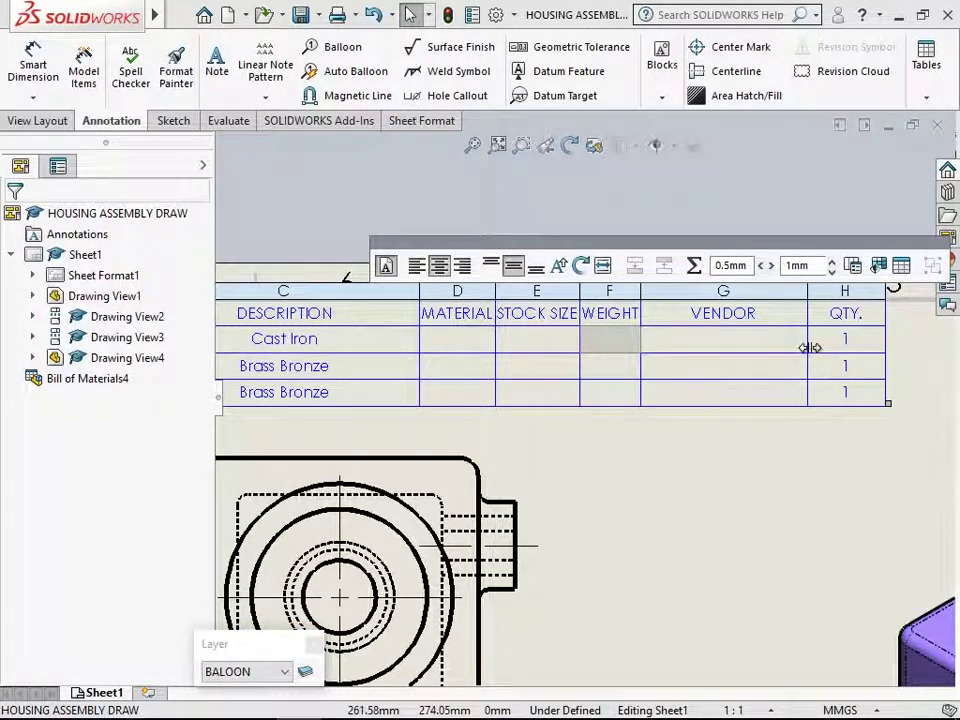
double_click(807, 343)
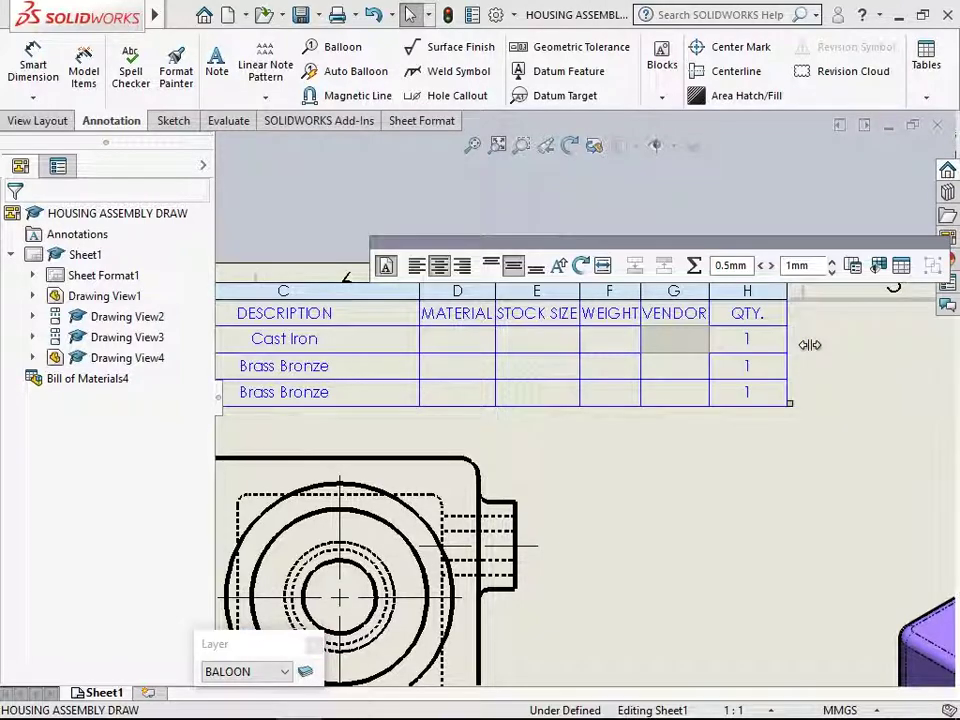
click(846, 447)
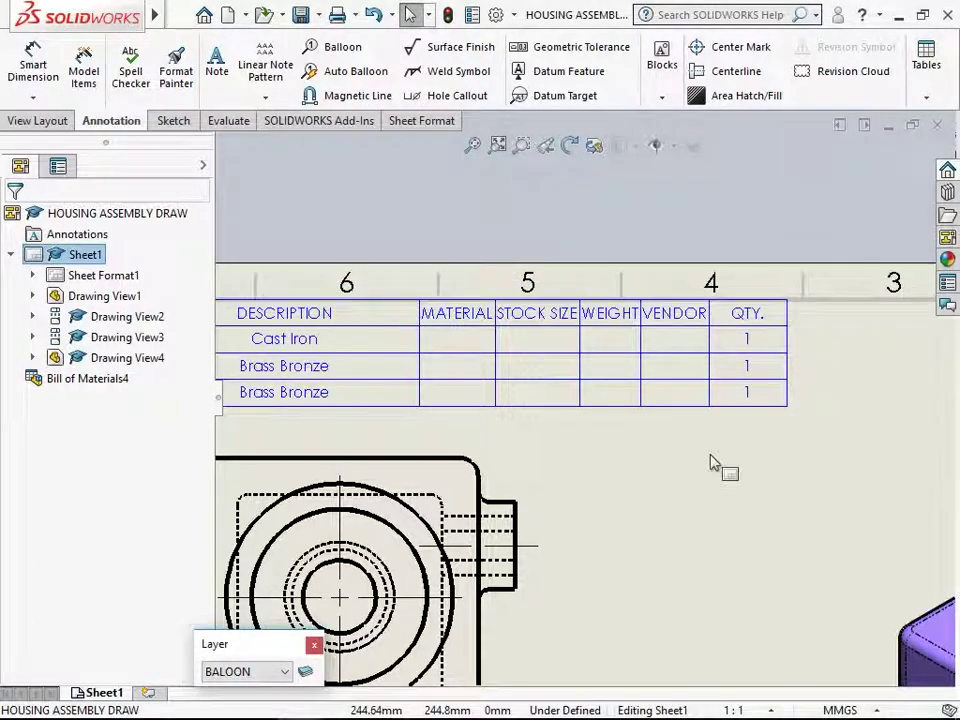
Narrow the DESCRIPTION and PART NUMBER columns of the bill of materials to fit their contents and show the whole sheet
double_click(421, 343)
click(536, 439)
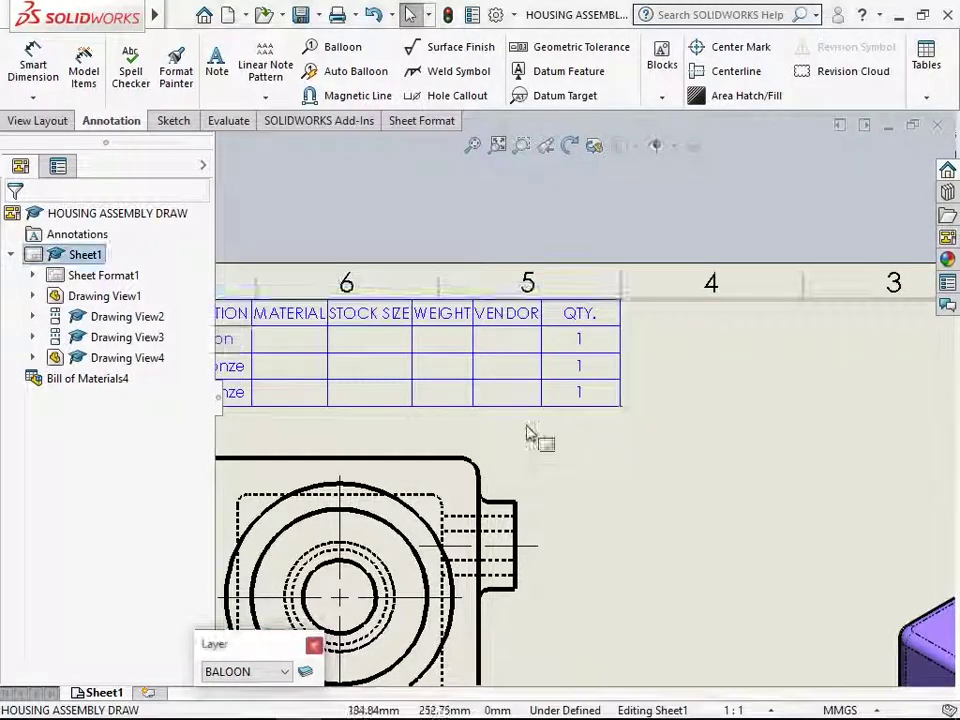
scroll(540, 430, up, 3)
scroll(352, 393, down, 3)
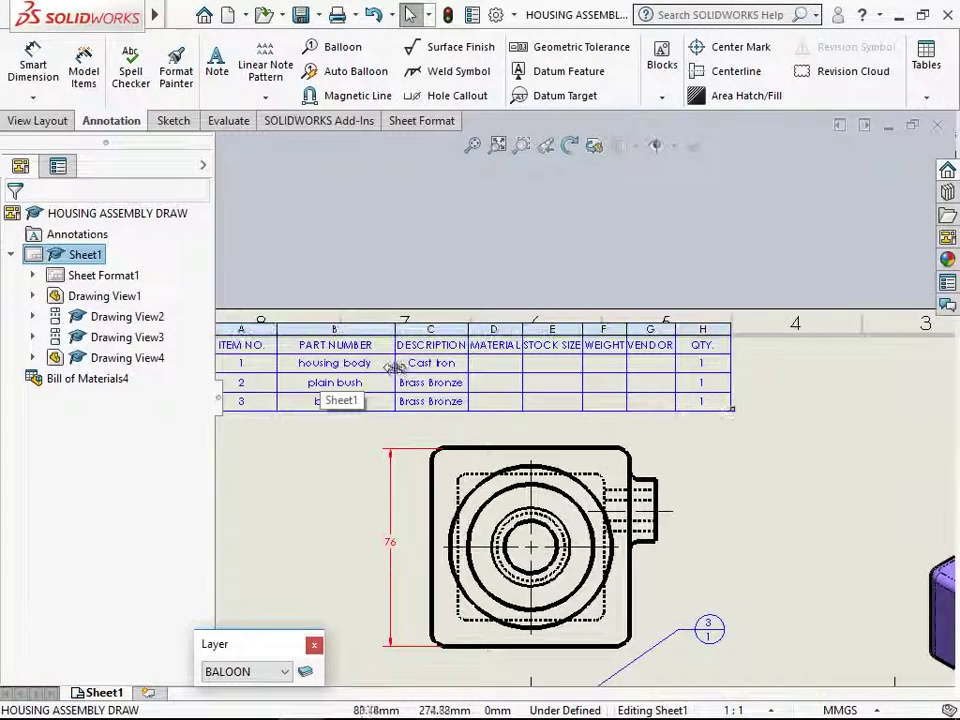
click(391, 369)
click(349, 450)
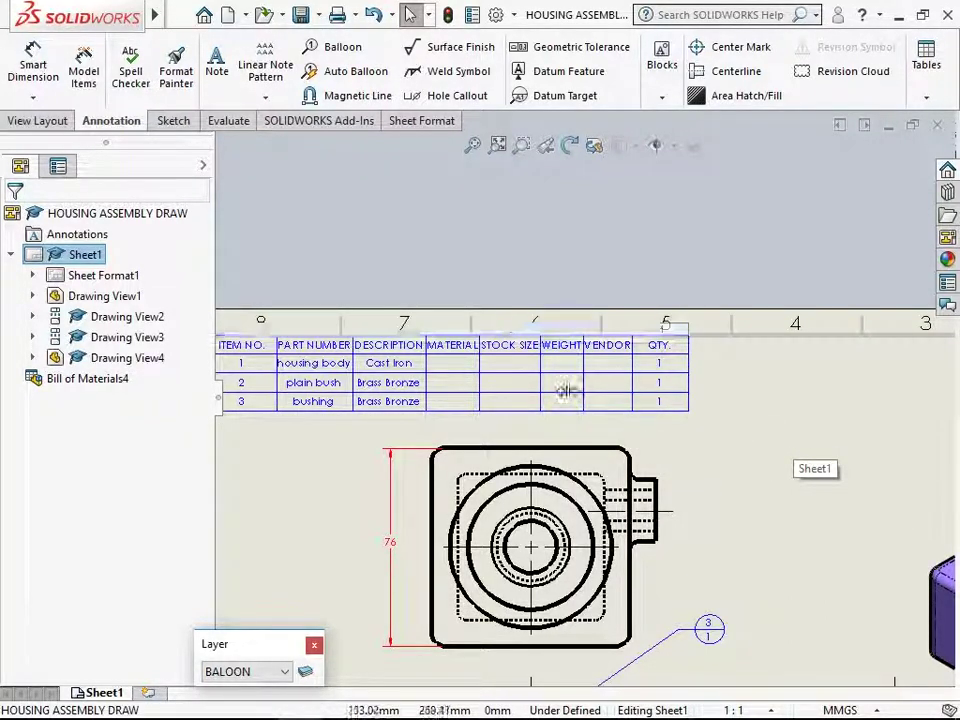
click(474, 146)
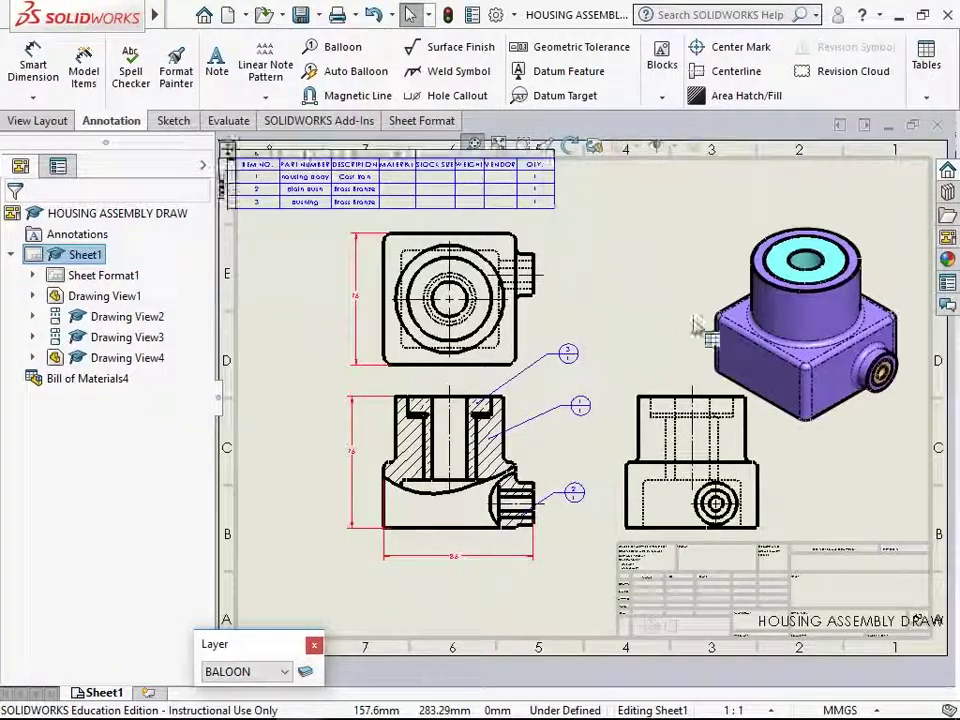